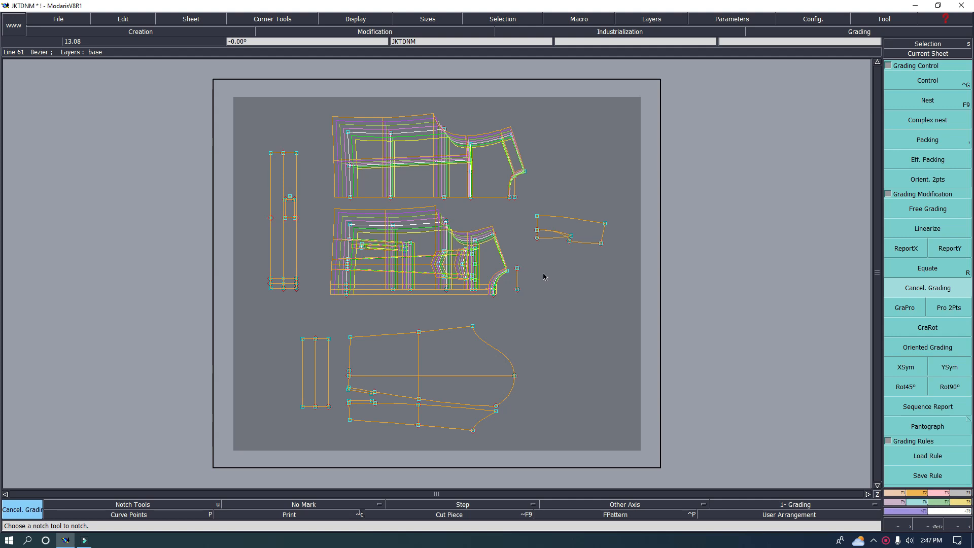
- Hide the graded curves, measure the front and back neckline lengths, and total them with Accumulation in the measurement table
key(space)
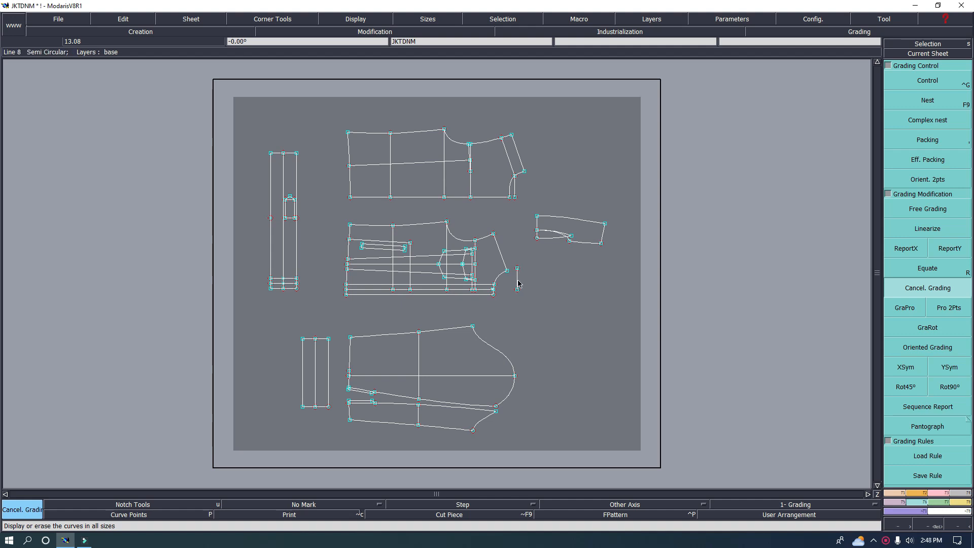
key(l)
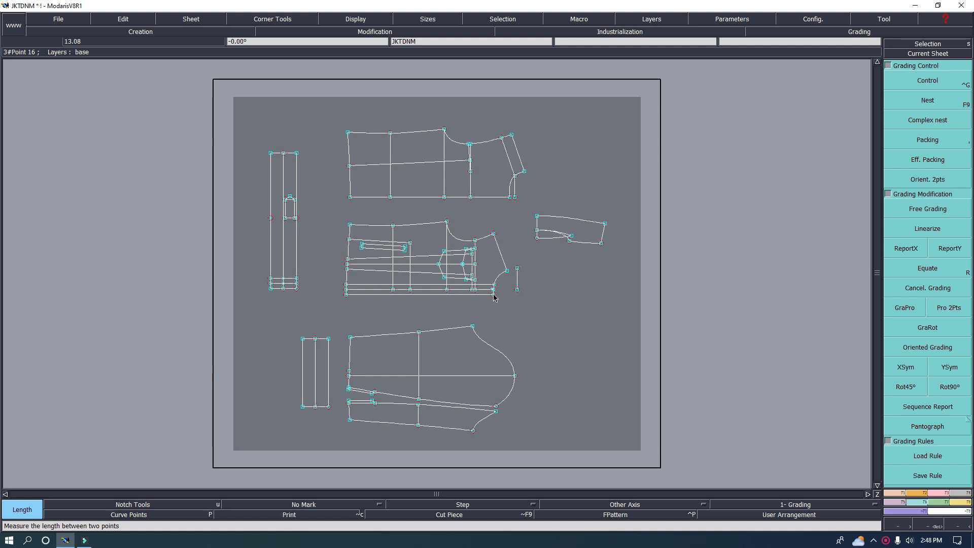
click(494, 294)
click(507, 270)
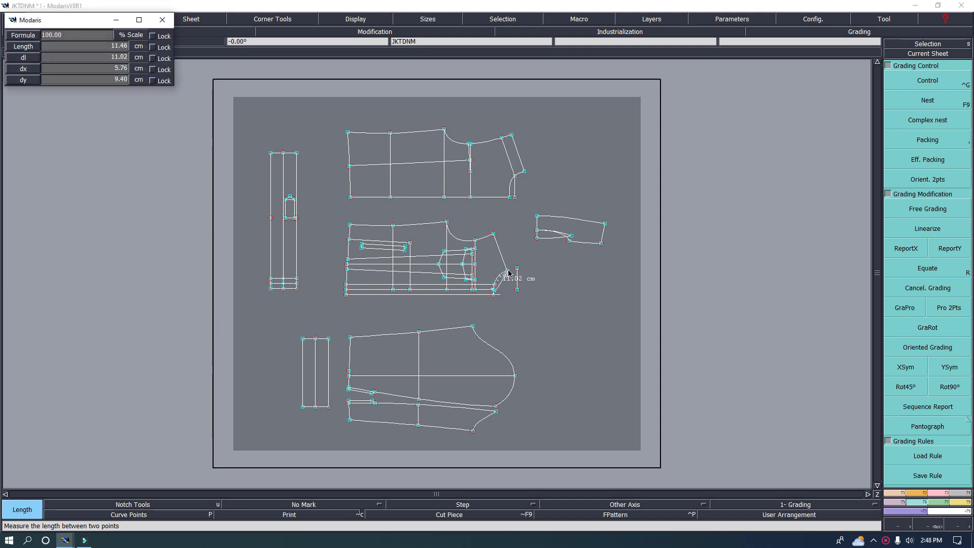
click(510, 196)
click(525, 172)
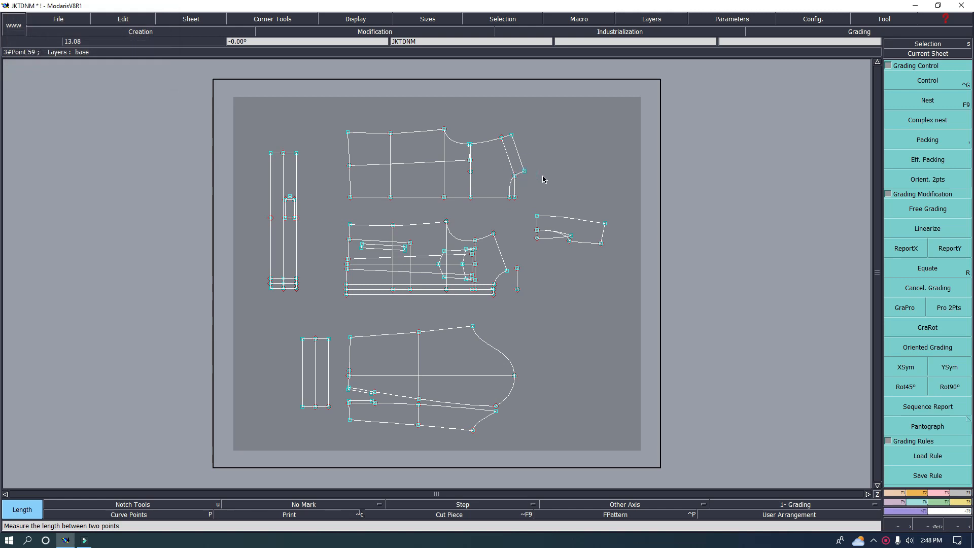
click(312, 267)
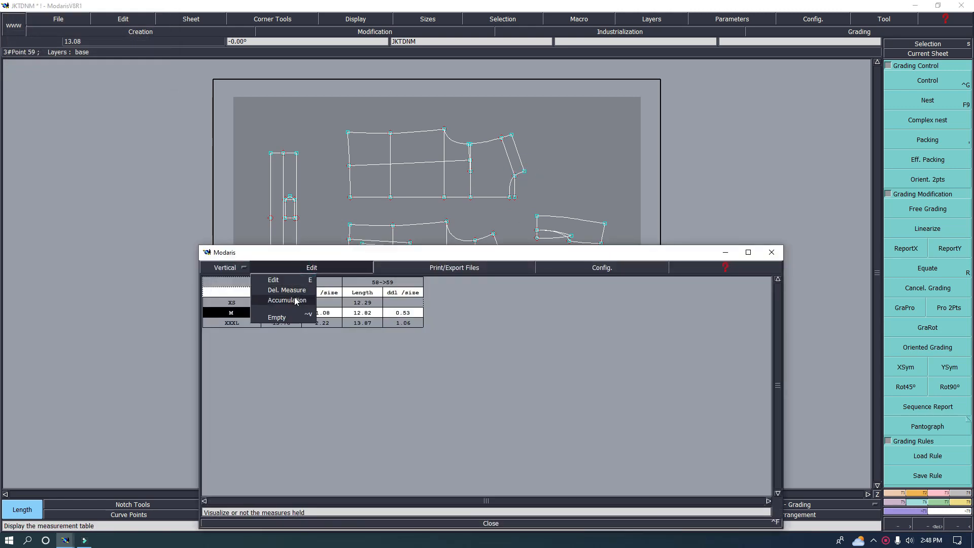
click(296, 301)
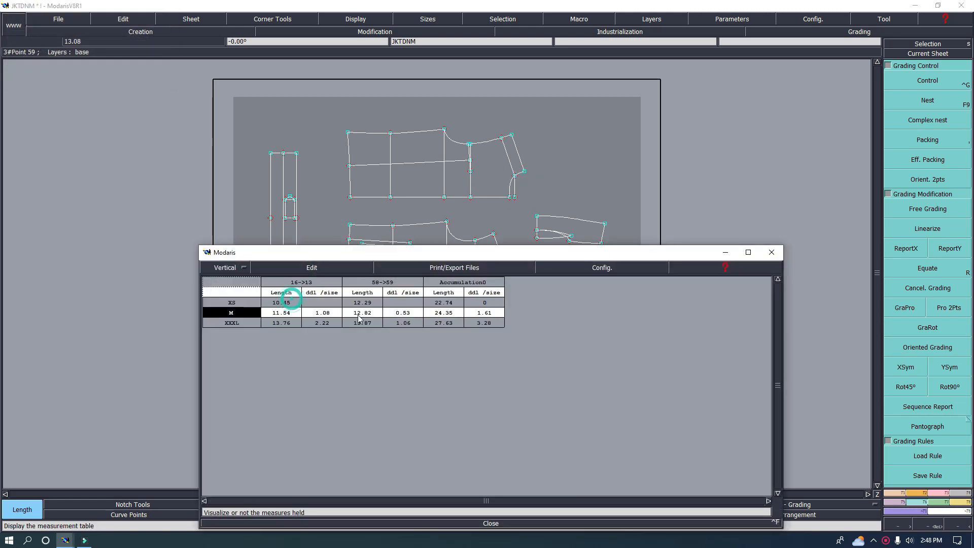
- Empty the measurement table and move its window clear of the front and back pieces
click(319, 268)
click(284, 318)
mouse_move(440, 253)
mouse_down()
mouse_move(424, 338)
mouse_move(515, 332)
mouse_move(783, 248)
mouse_move(781, 240)
mouse_up()
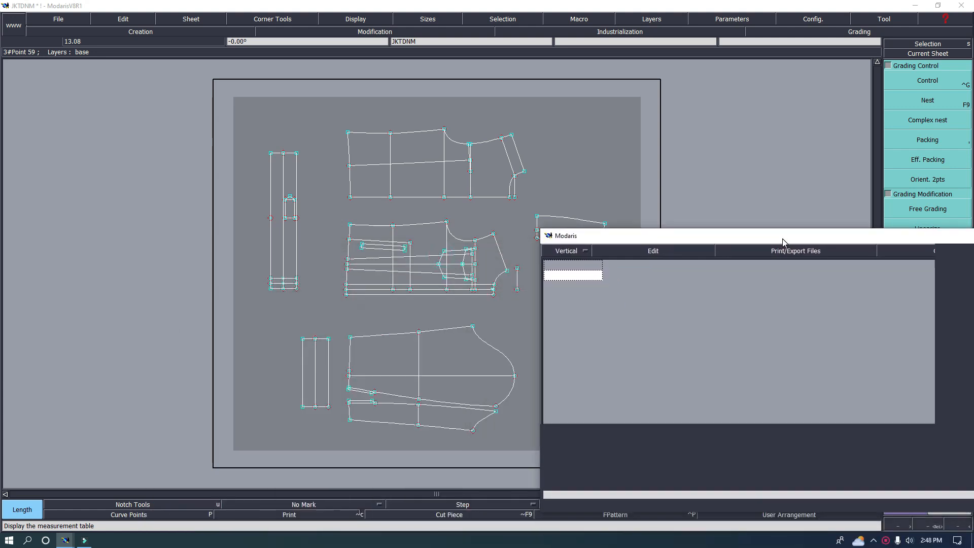
- Measure the front and back neckline curves again and add an accumulation of both lengths to the measurement table
click(494, 294)
click(508, 273)
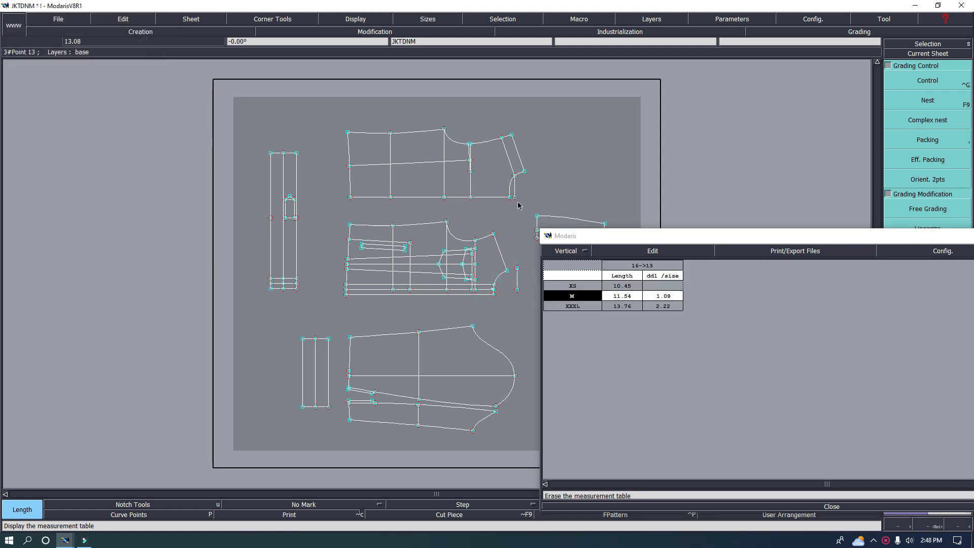
click(510, 198)
click(524, 172)
click(651, 251)
click(634, 283)
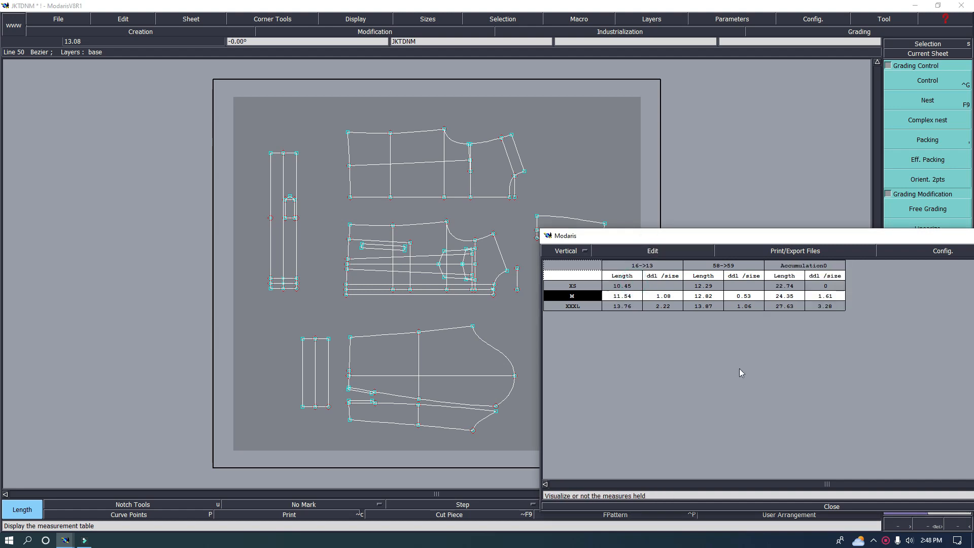
- Empty the measurement table and close it
click(657, 253)
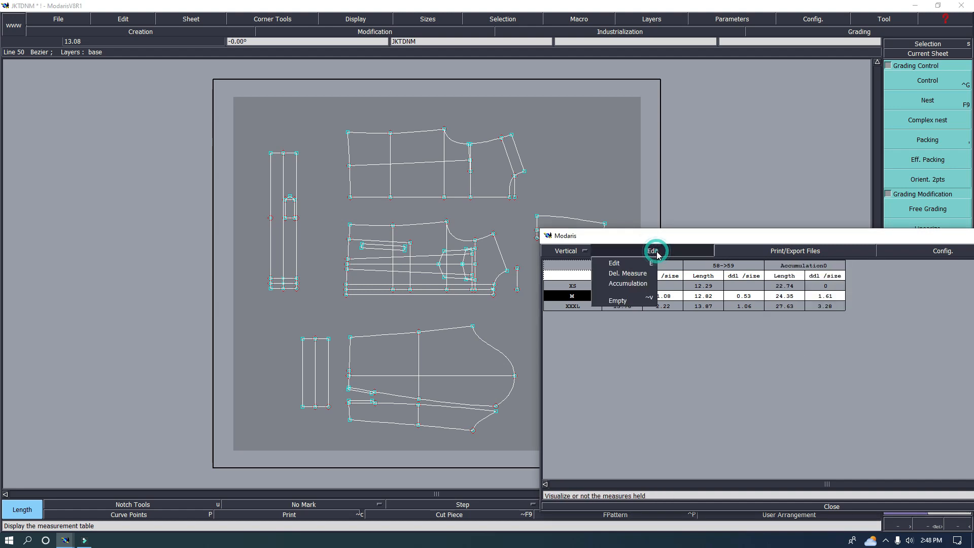
click(625, 302)
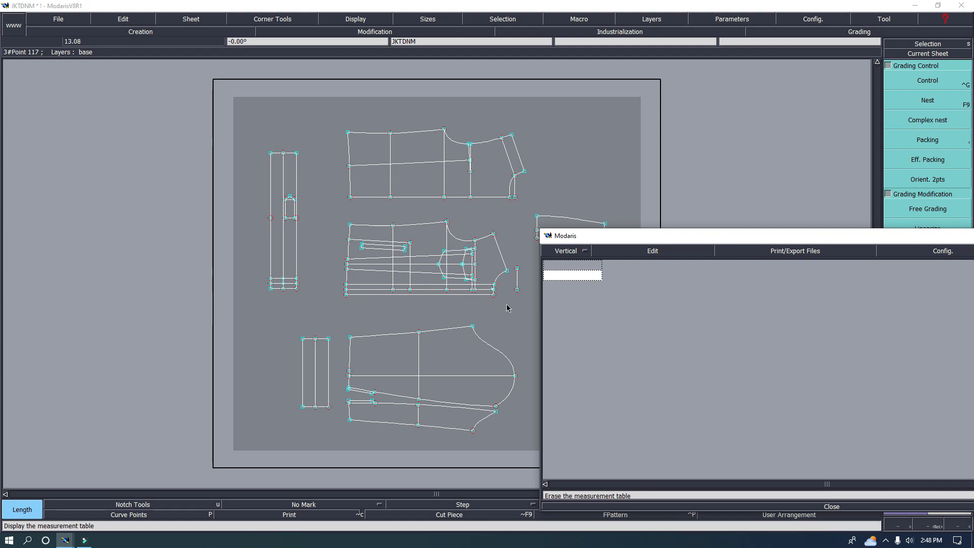
click(832, 506)
- Display the title block, select all sizes from XS to XXXL, and tabulate the front and back neckline lengths with their accumulation
key(ctrl+u)
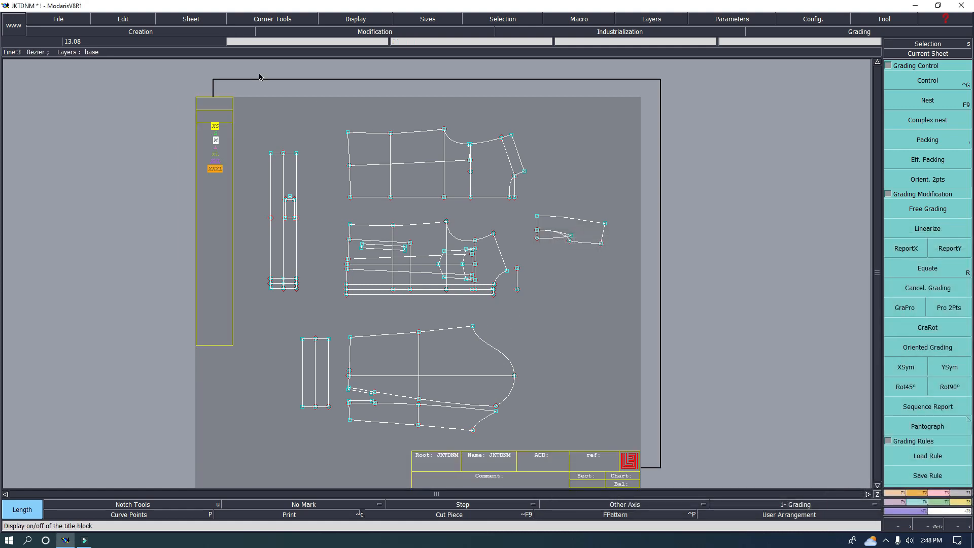
drag(195, 106, 234, 197)
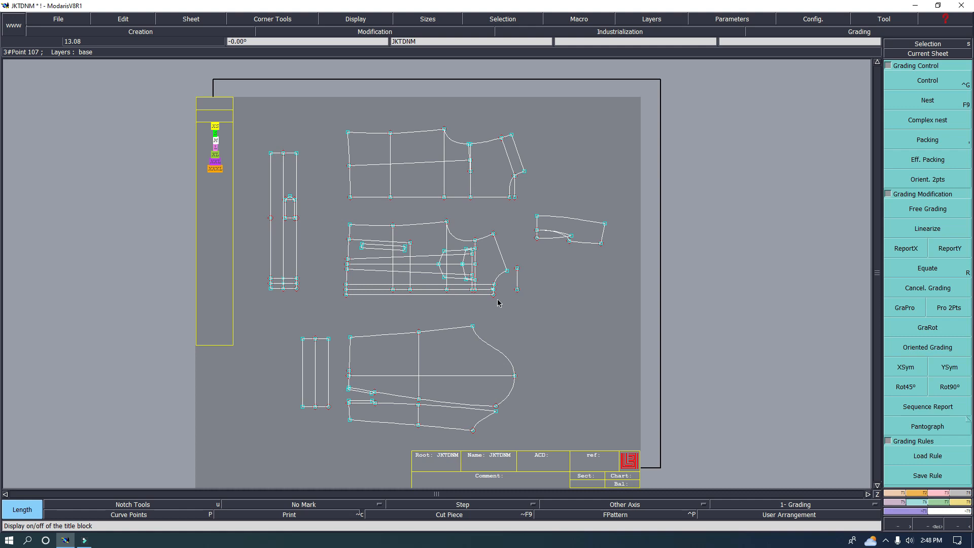
key(ctrl+f)
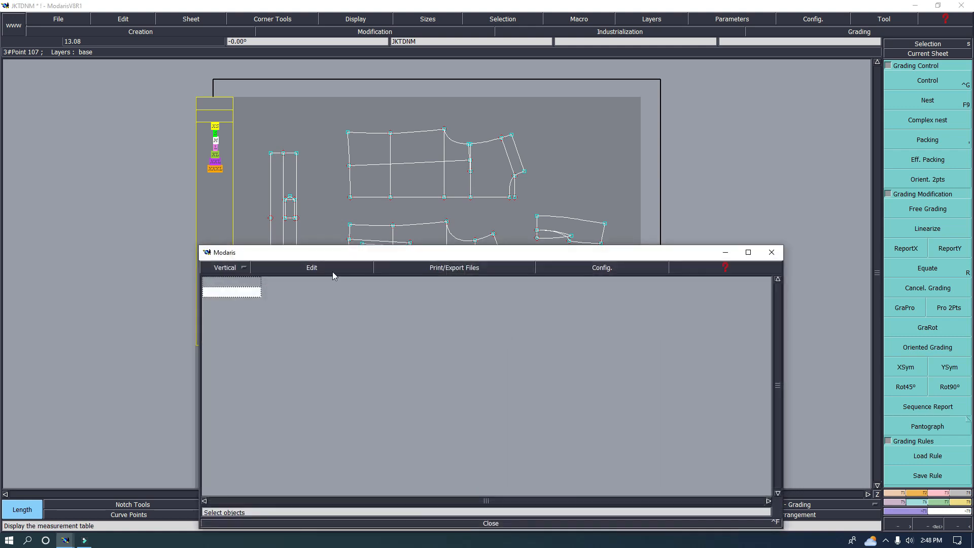
drag(406, 259, 581, 333)
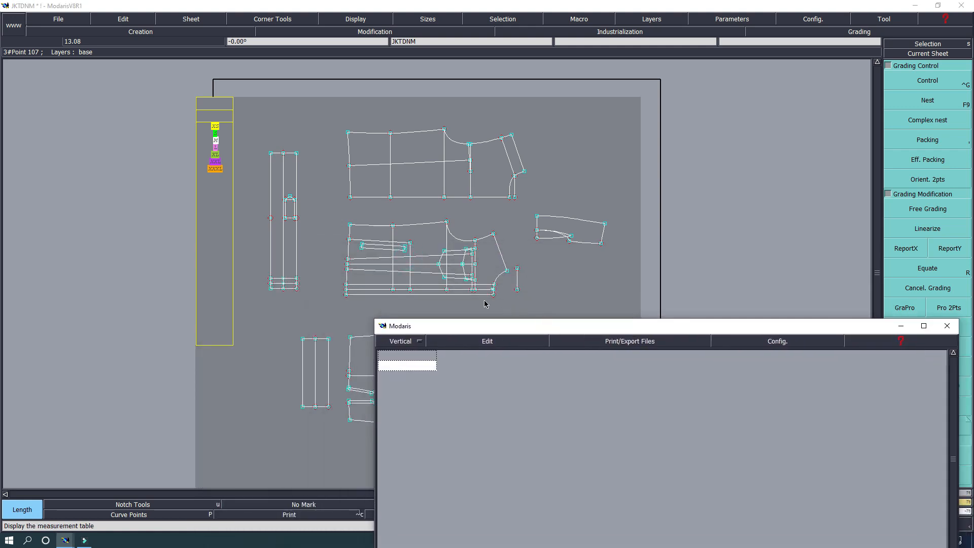
click(496, 284)
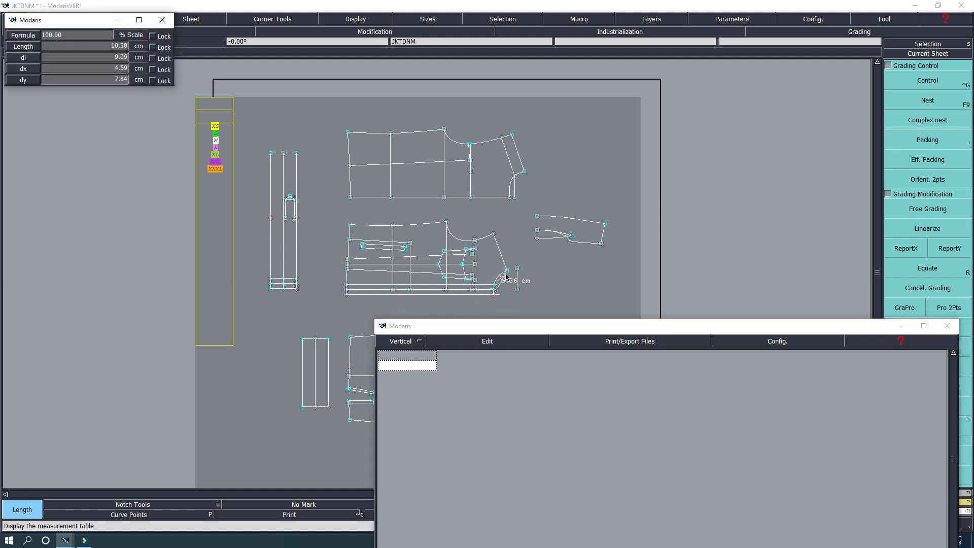
click(507, 274)
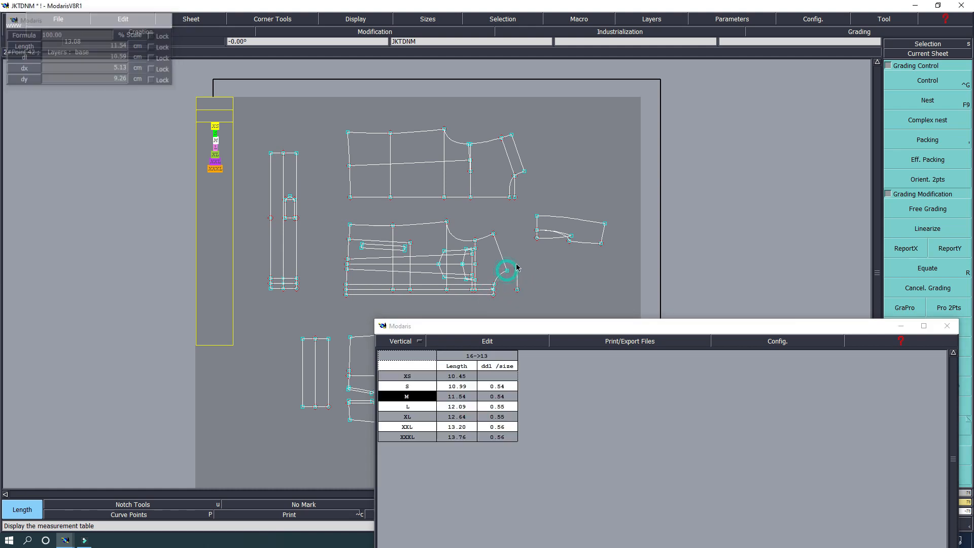
click(511, 198)
click(524, 172)
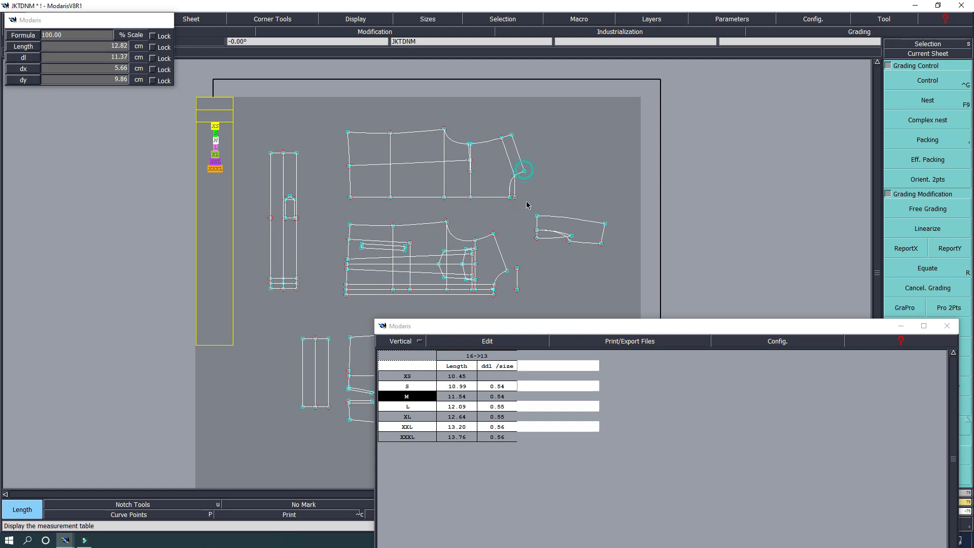
click(494, 349)
click(463, 374)
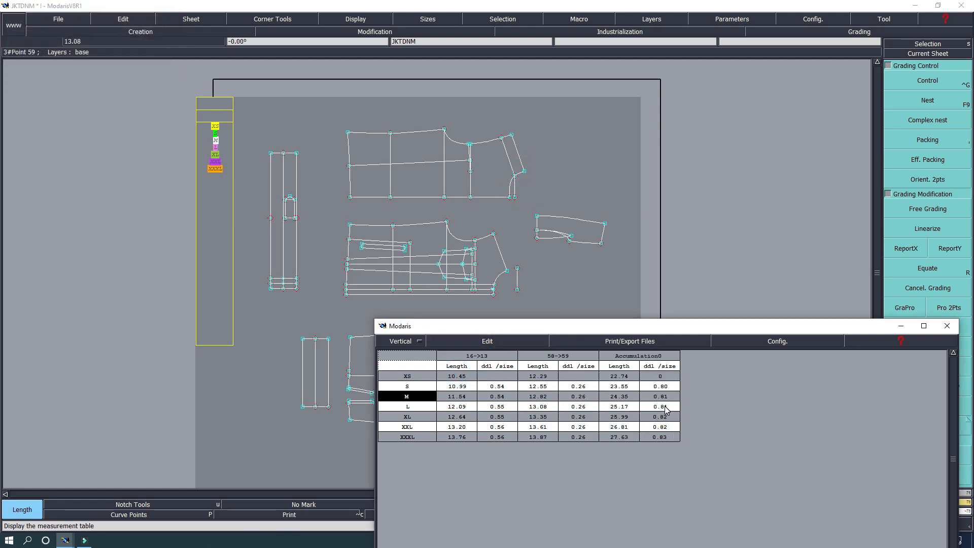
- Clear all neckline measurements from the table and close its window
click(490, 342)
click(460, 390)
drag(673, 326, 638, 270)
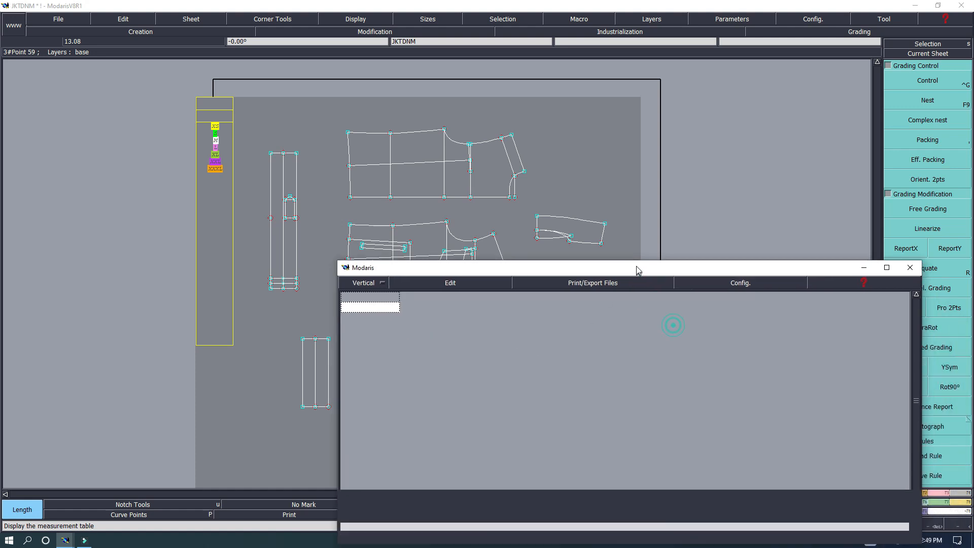
click(632, 531)
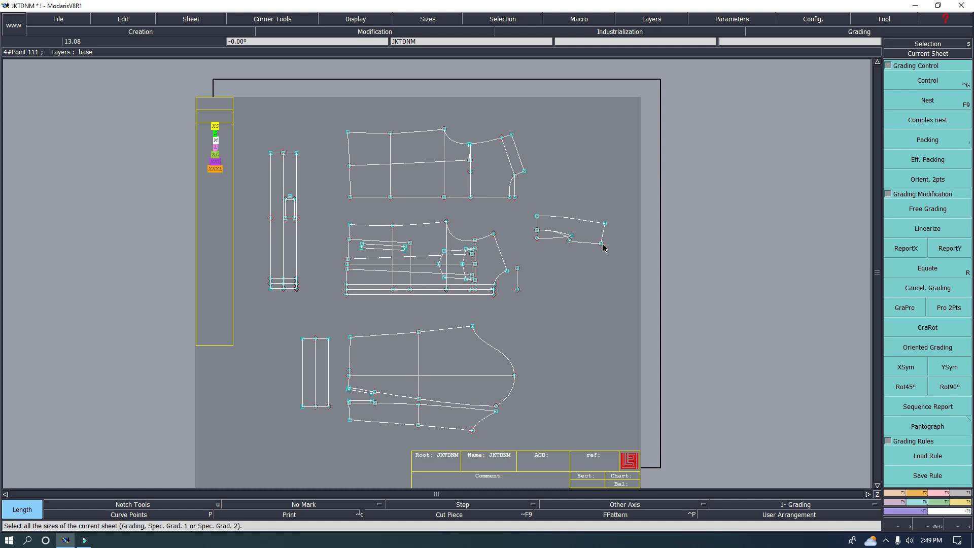
- Redisplay the pattern curves in all sizes and select every size from XS to XXXL in the size list
key(slash)
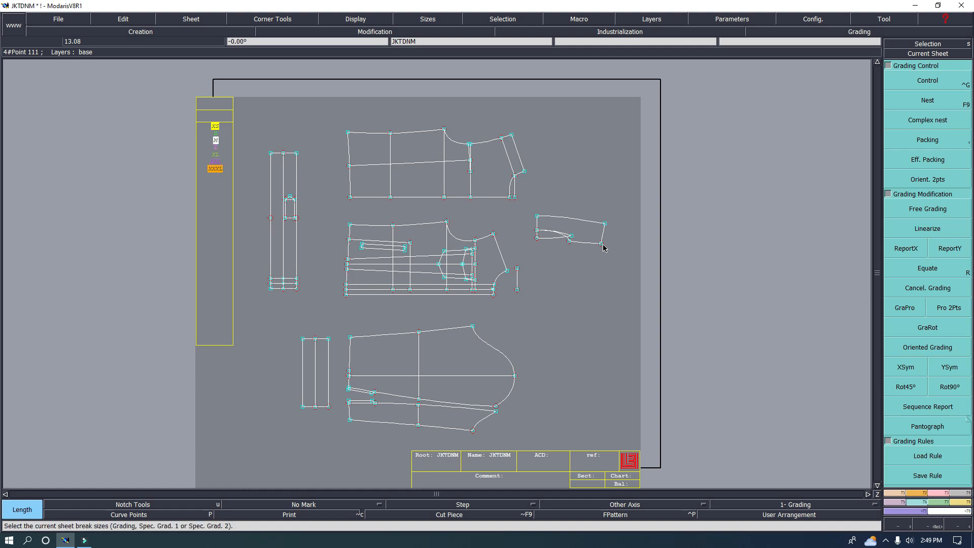
key(space)
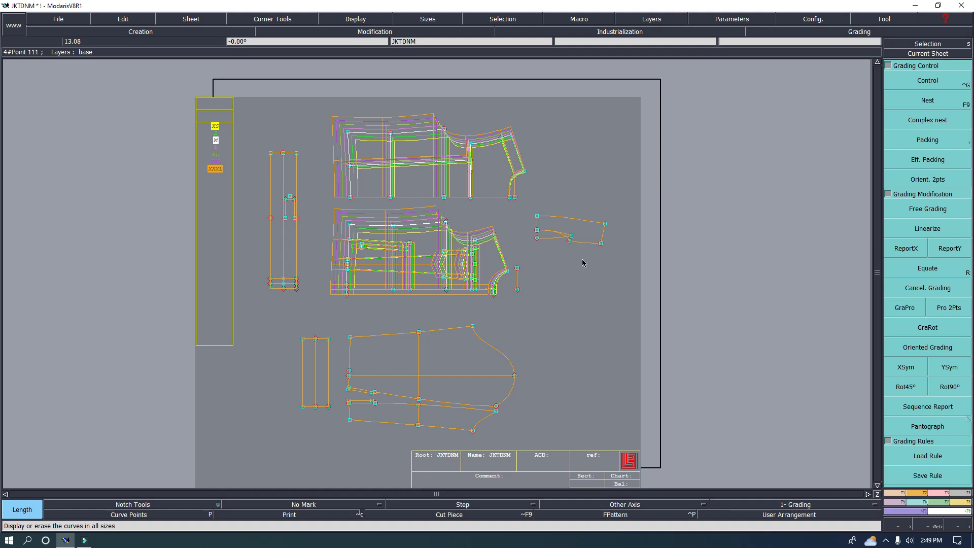
drag(175, 115, 224, 214)
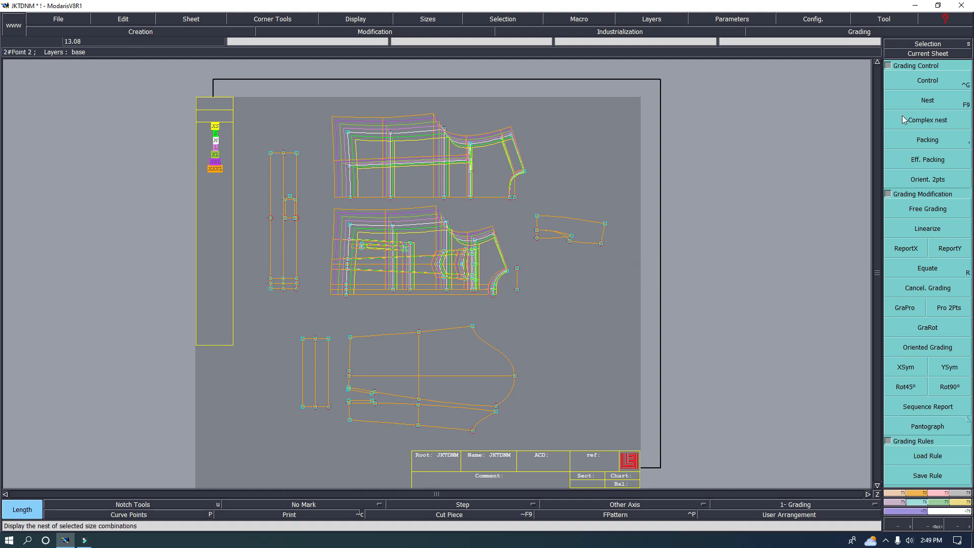
- Grade the upper corner point at the collar's outer end with a ddx of 0.80 between all sizes
click(927, 81)
click(605, 224)
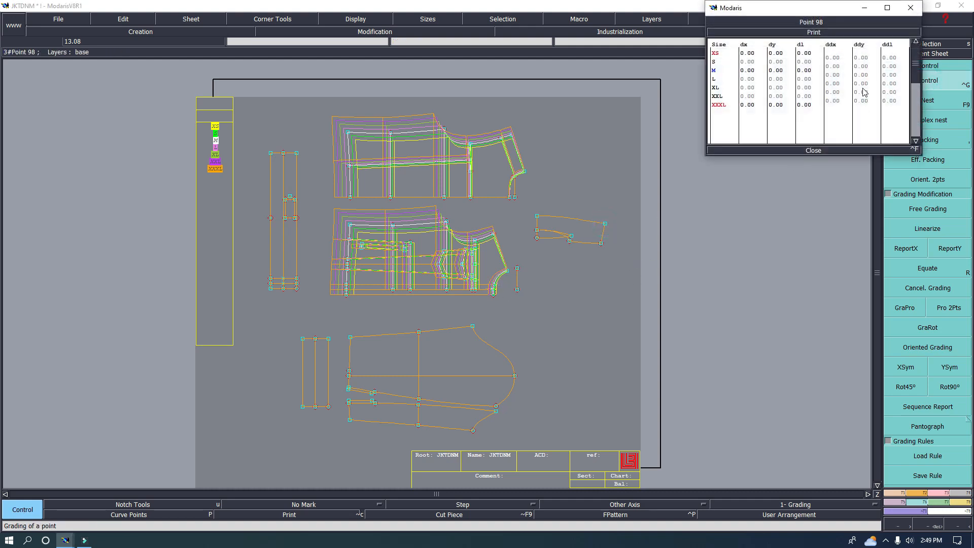
click(831, 45)
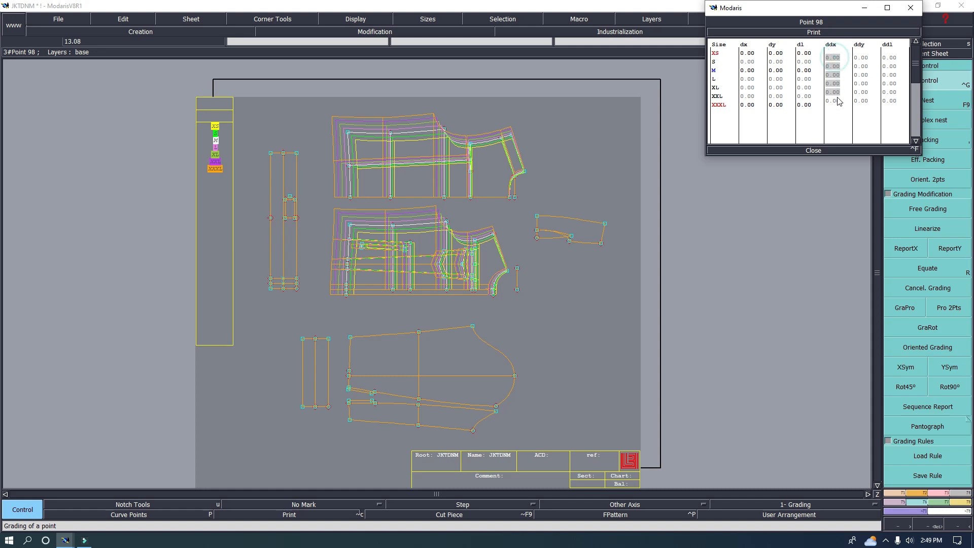
text(.)
key(Return)
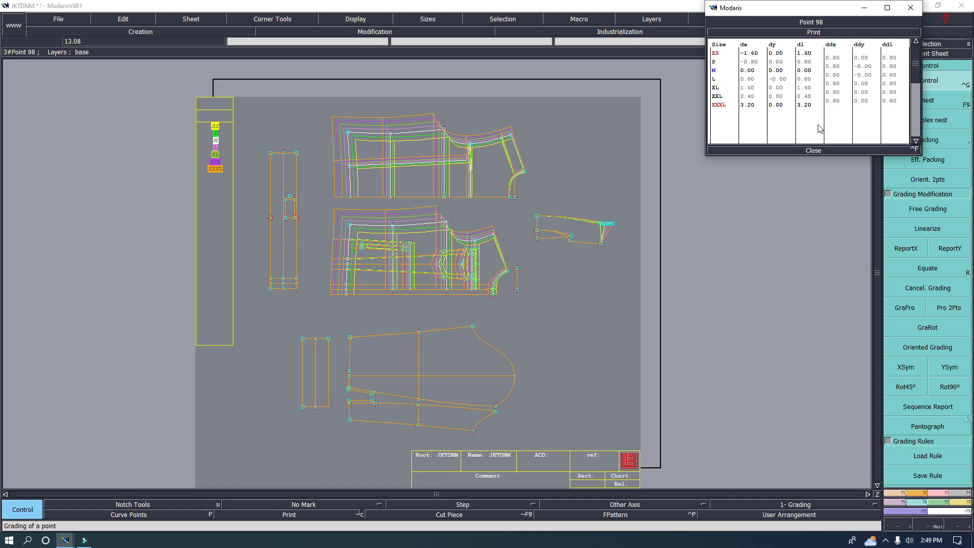
click(815, 151)
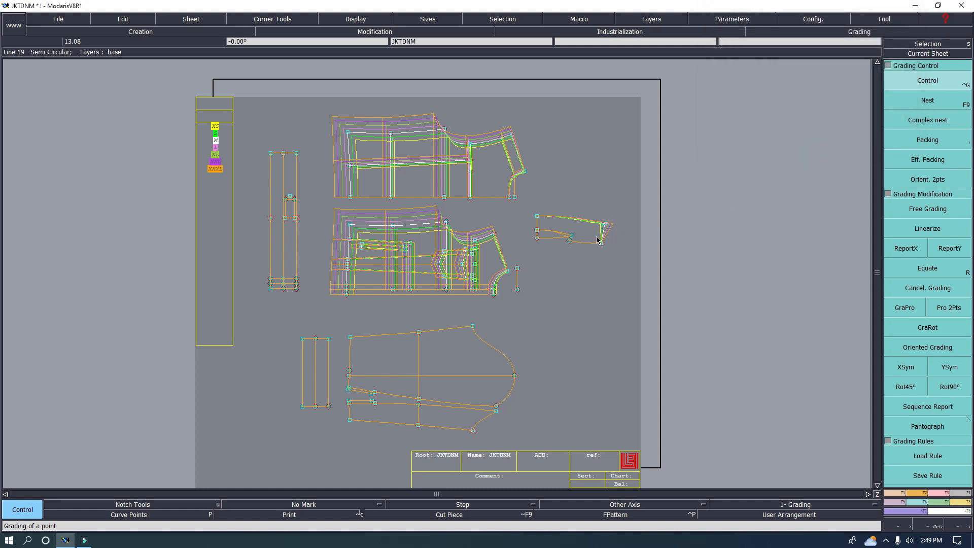
- Copy the X grading of the collar's upper end corner to its lower end corner with ReportX
click(907, 248)
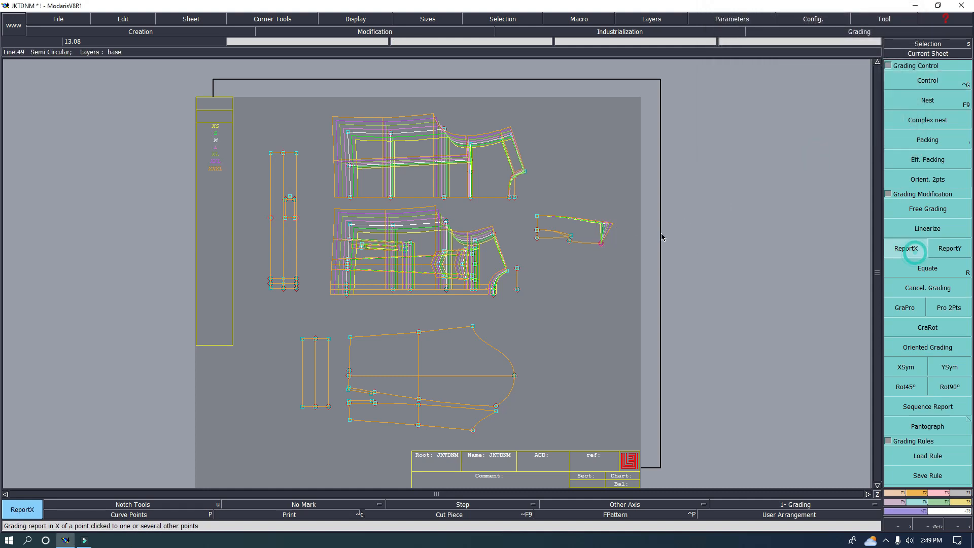
click(607, 224)
click(601, 243)
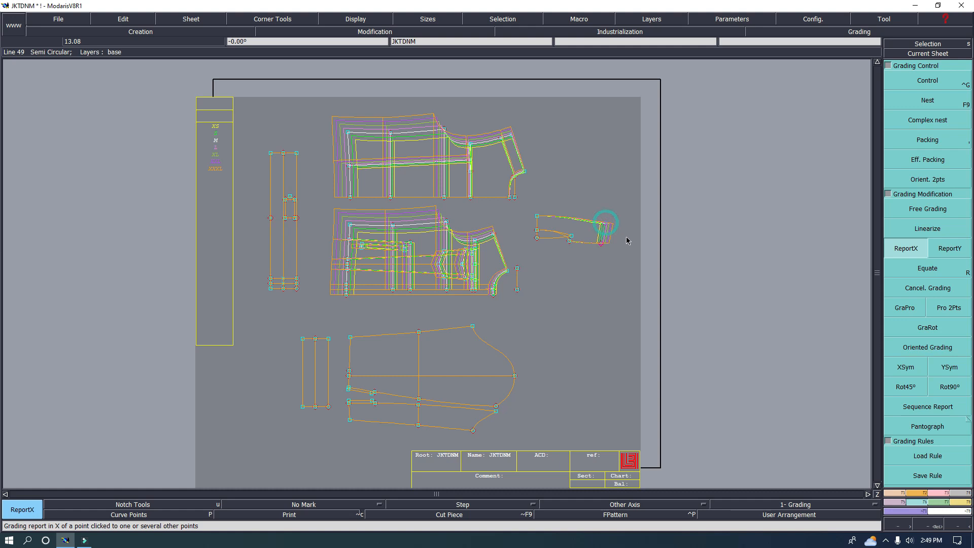
- Grade the point where the collar's inner curve meets its lower edge with a ddx of 0.40 between all sizes
click(928, 81)
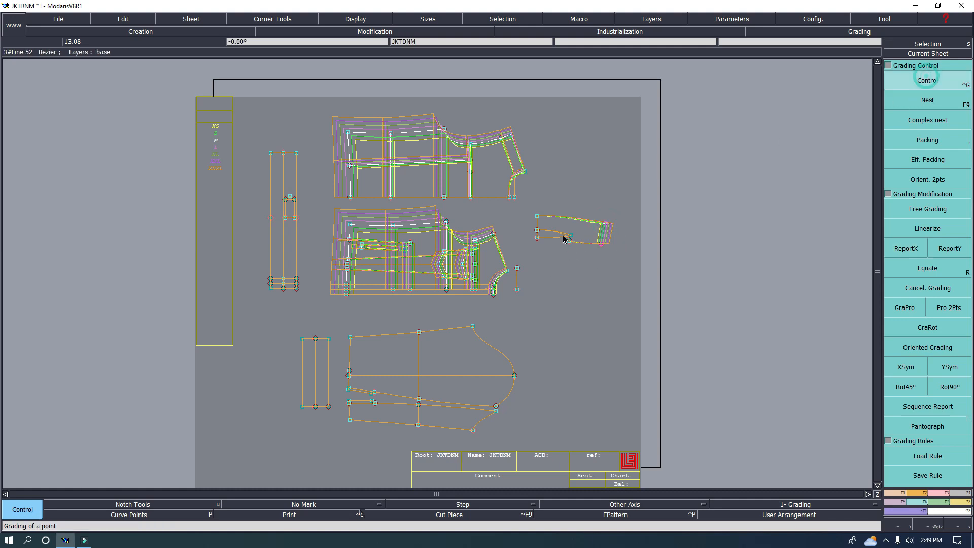
scroll(567, 242, up, 2)
scroll(563, 249, up, 3)
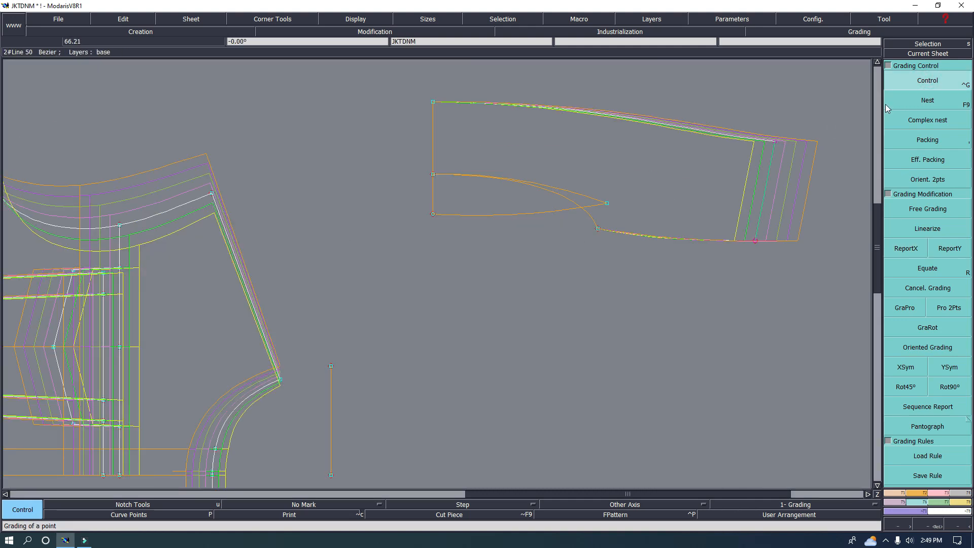
click(598, 228)
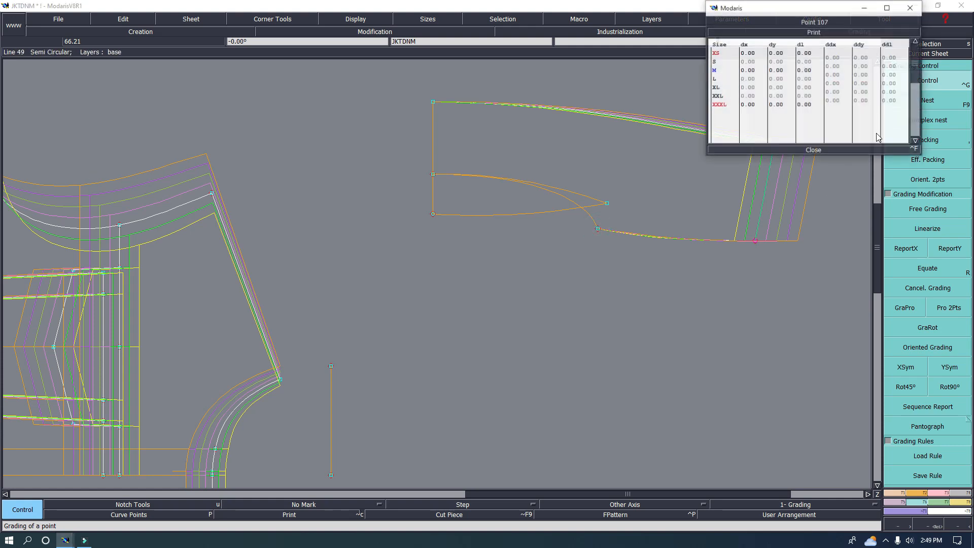
drag(834, 60, 837, 108)
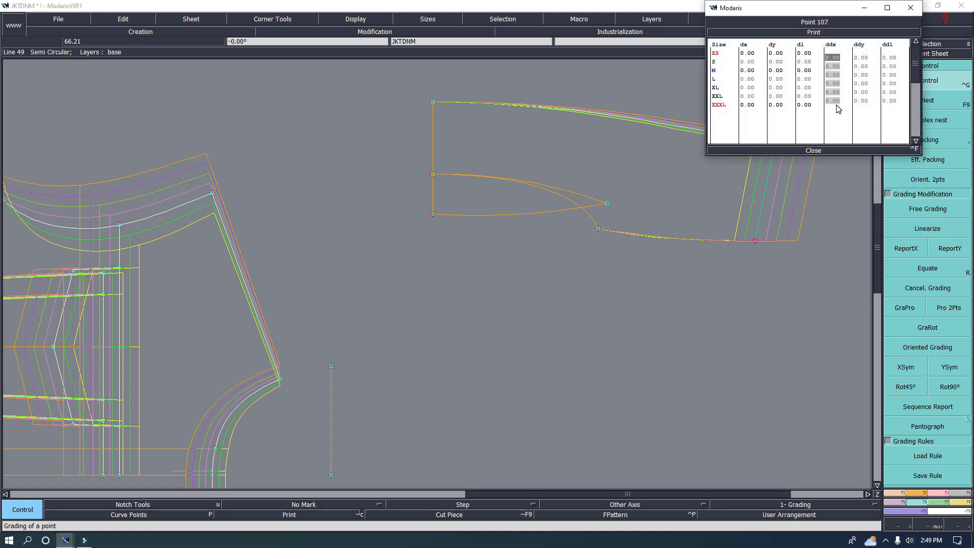
text(.4)
key(Return)
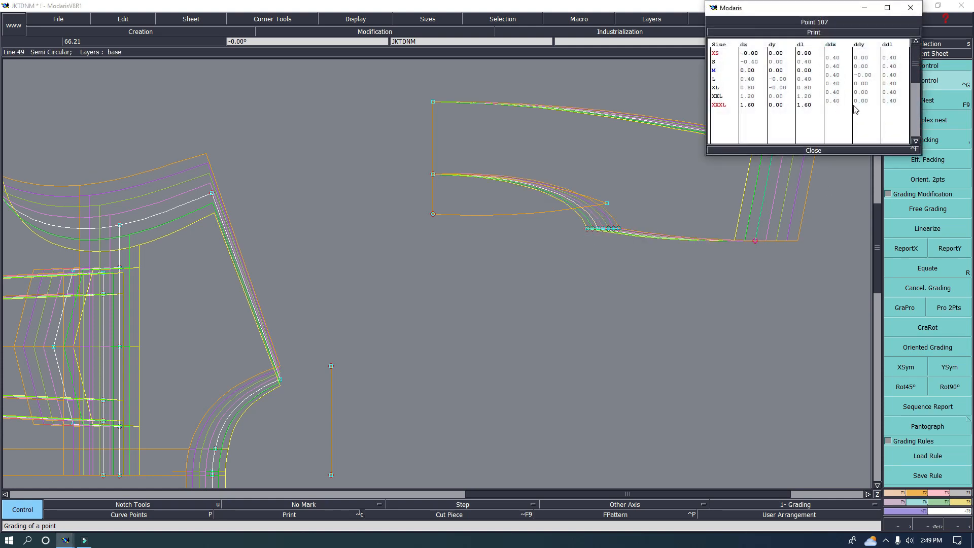
- Copy the X grading of the collar's inner curve end point to the neighbouring pointed tip with ReportX
click(816, 149)
drag(567, 178, 641, 277)
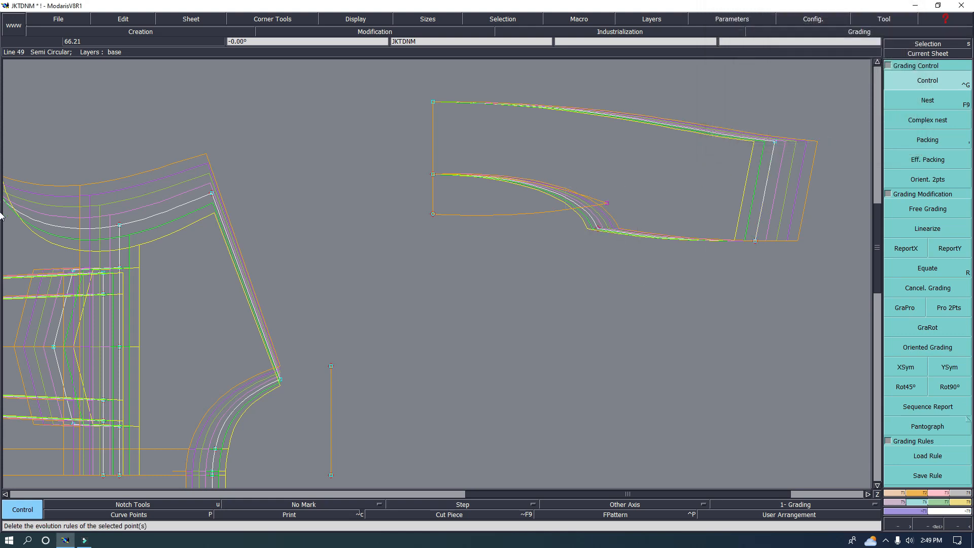
click(907, 249)
click(600, 228)
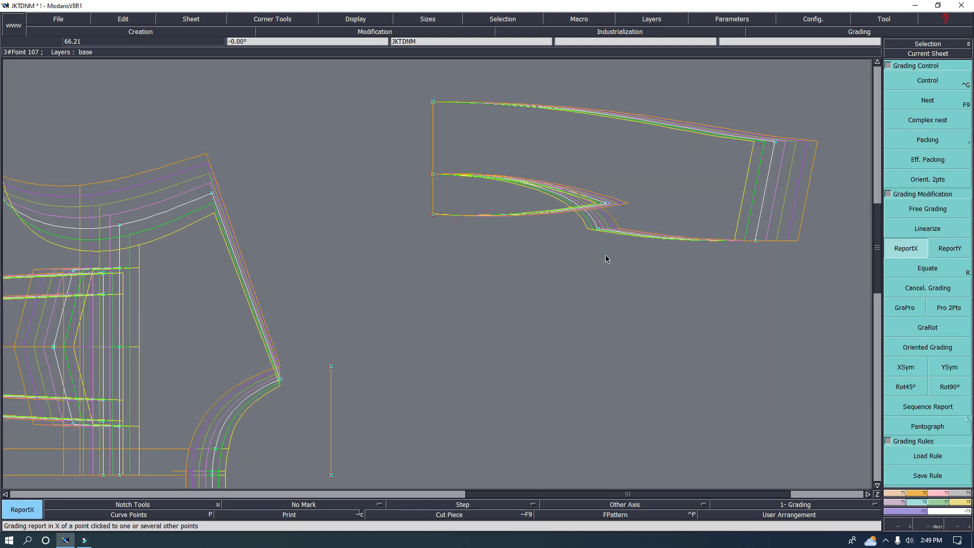
key(Home)
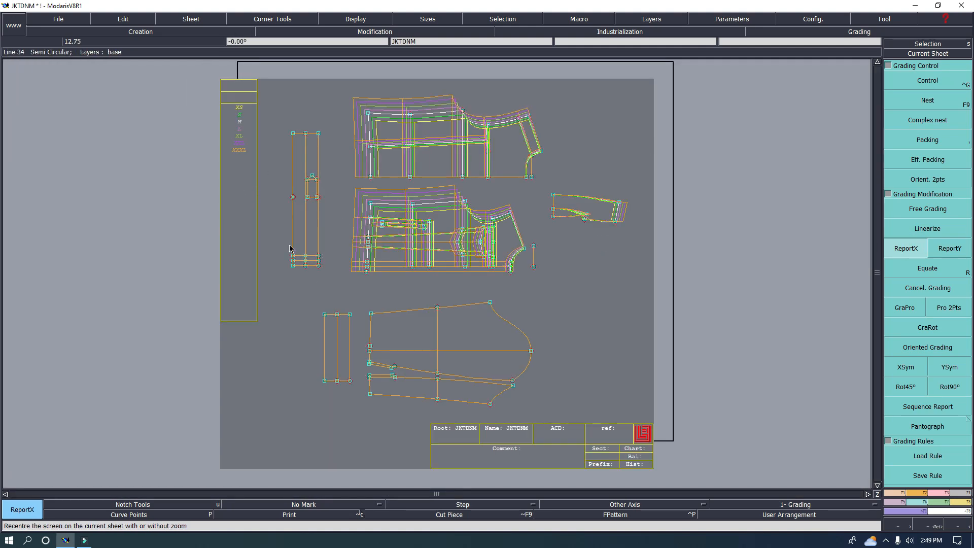
- Grade the lower corner of the long waistband strip, on the side nearest the jacket body, with a ddy of -3 between all sizes
click(923, 82)
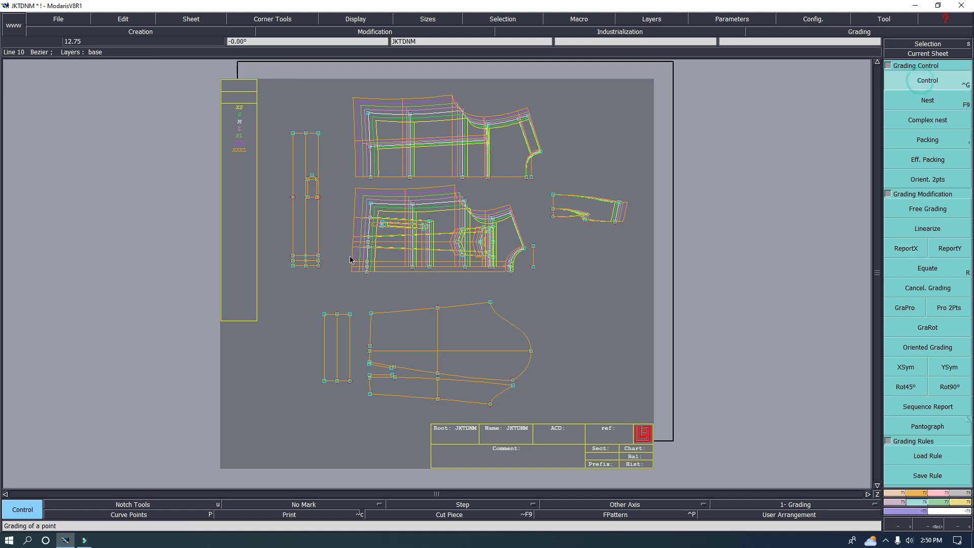
click(320, 268)
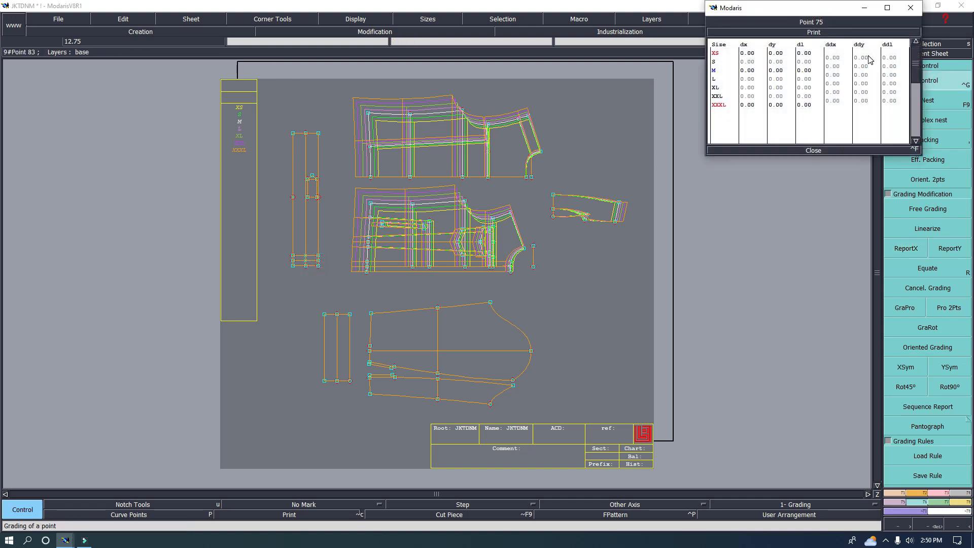
drag(867, 60, 864, 104)
text(-3)
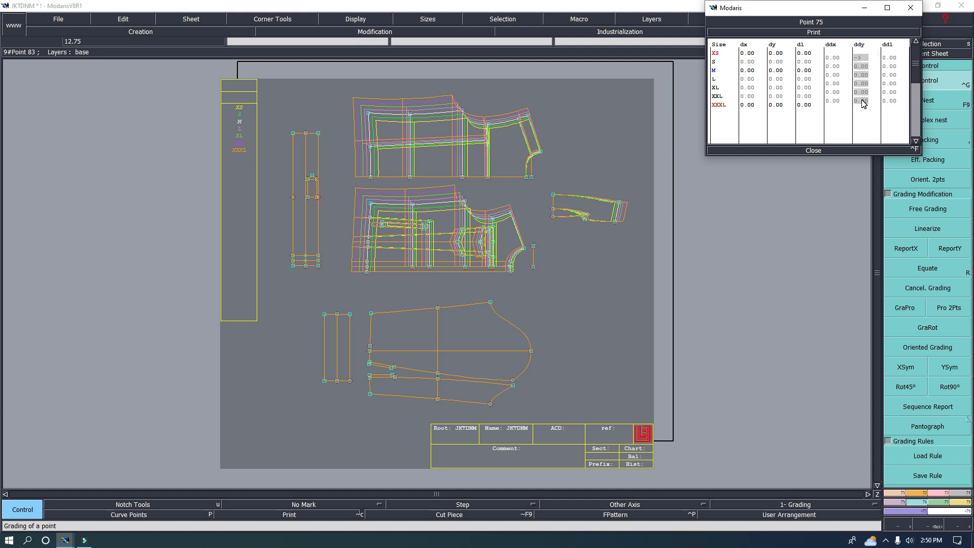
key(Return)
click(812, 150)
- Copy the Y grading of the waistband's lower corner to all the other points at its lower end with ReportY
drag(270, 239, 340, 305)
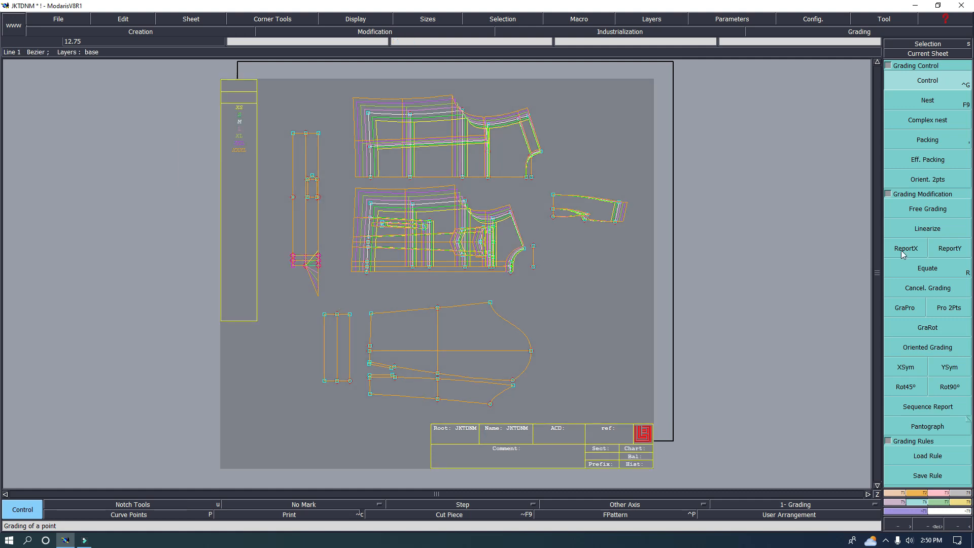
click(950, 248)
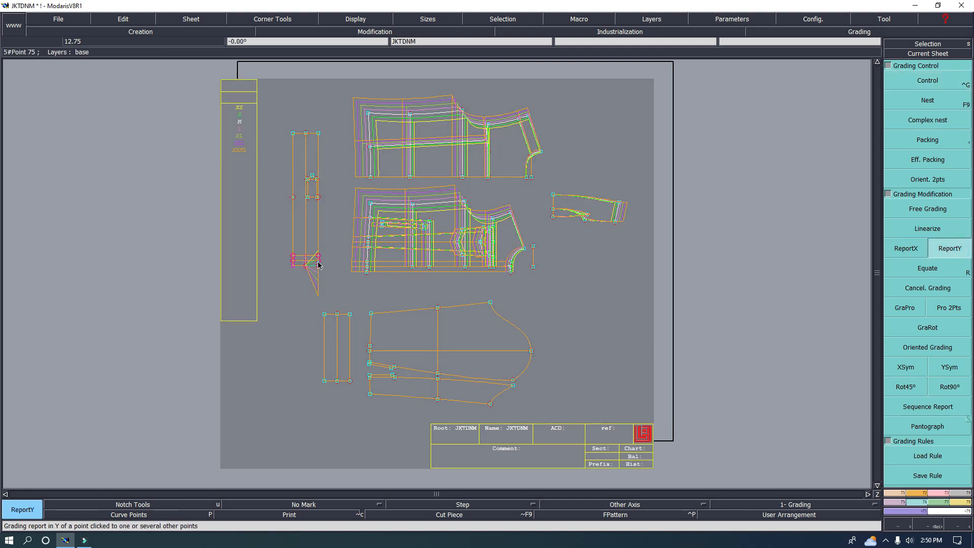
scroll(306, 227, up, 2)
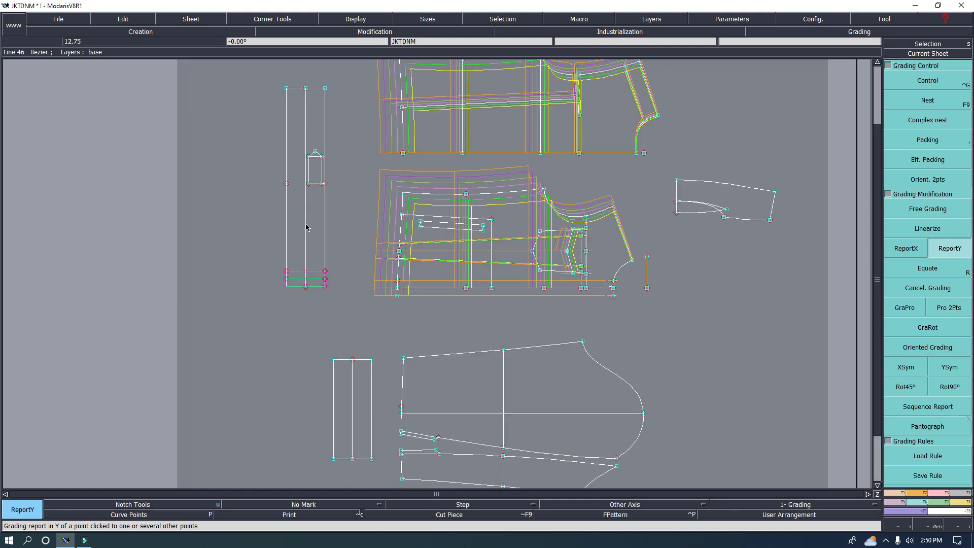
scroll(318, 269, up, 2)
scroll(323, 269, down, 3)
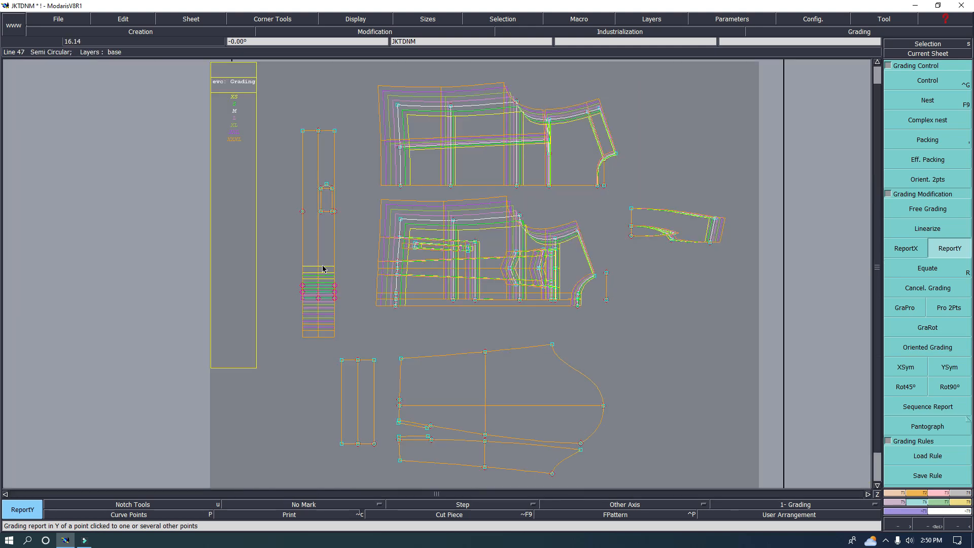
- Grade the waistband's side edge point next to the base of the small pointed tab with a ddy of 1.50 between all sizes
scroll(323, 269, up, 1)
scroll(357, 206, up, 5)
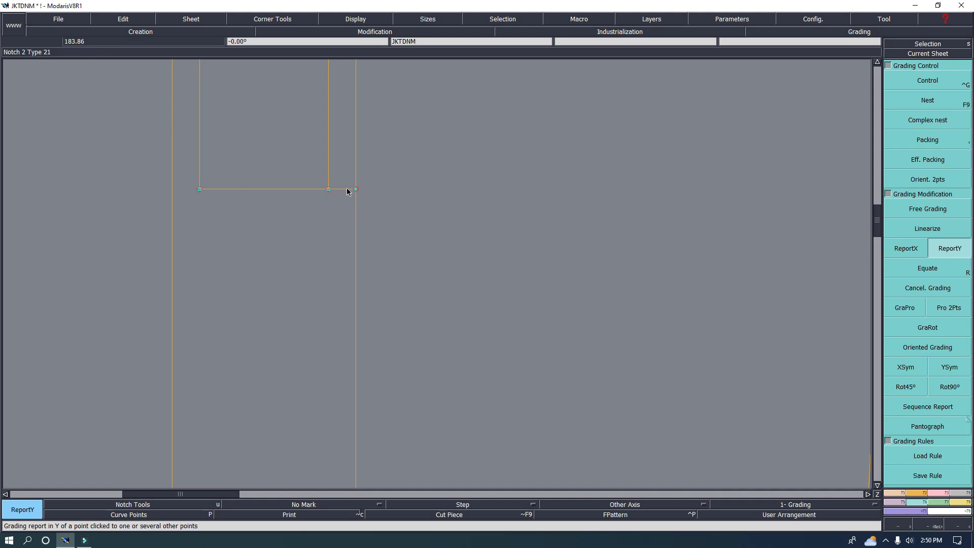
scroll(422, 243, down, 3)
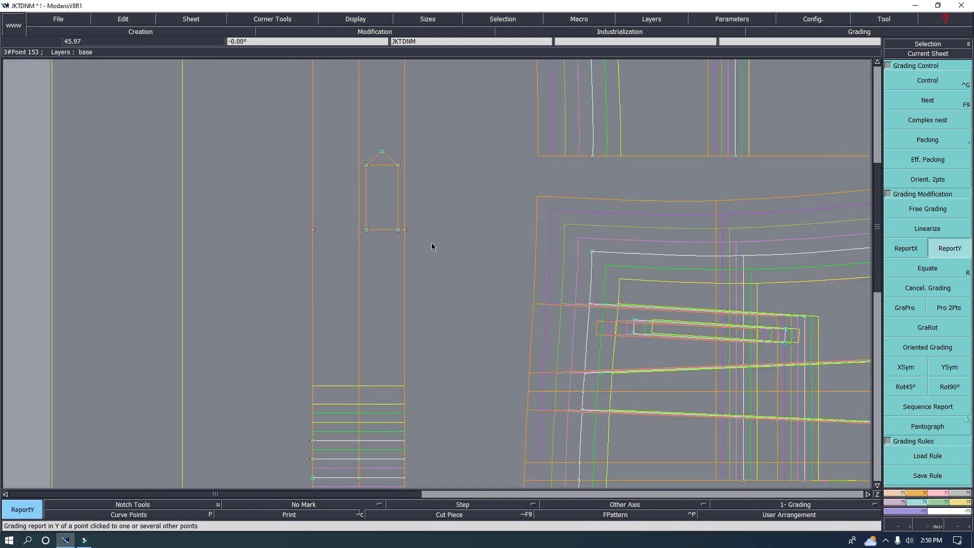
scroll(450, 211, down, 1)
key(ctrl+g)
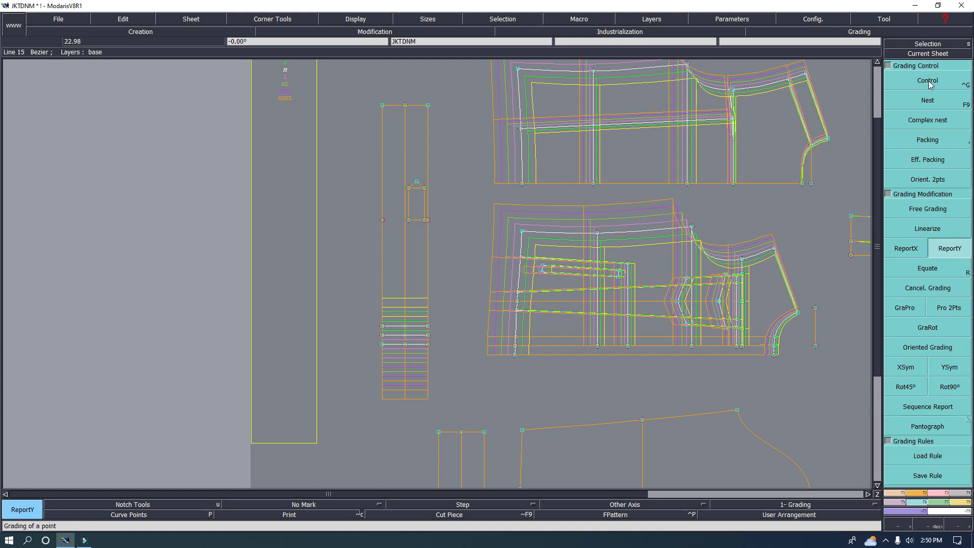
click(429, 219)
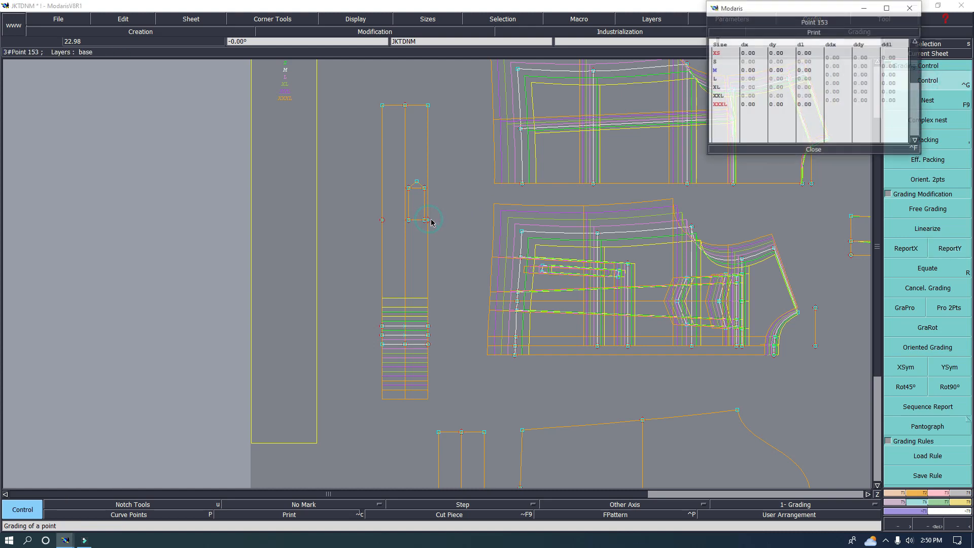
drag(867, 61, 865, 102)
text(1.5)
key(Return)
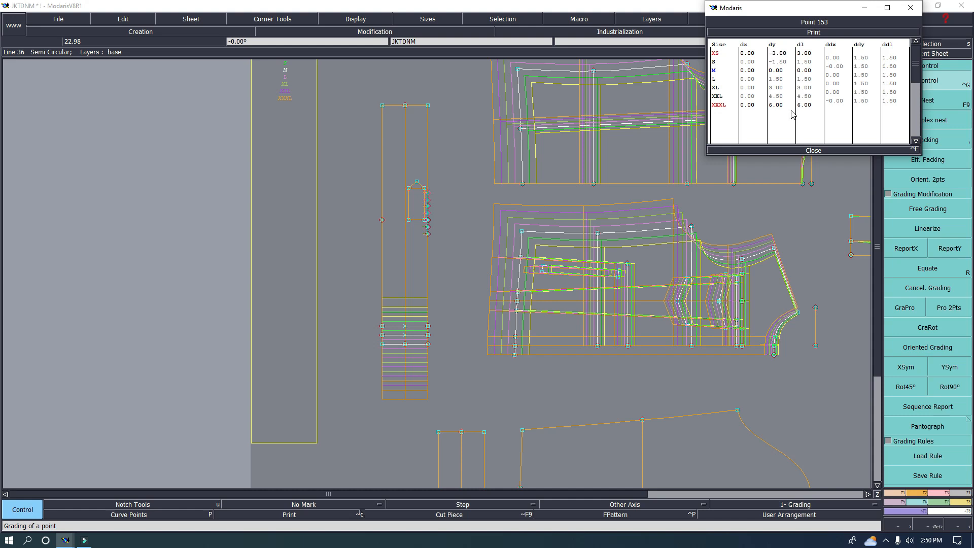
- Copy the Y grading of that side edge point to the pointed tab and the opposite edge point with ReportY
drag(389, 173, 438, 237)
drag(359, 154, 448, 245)
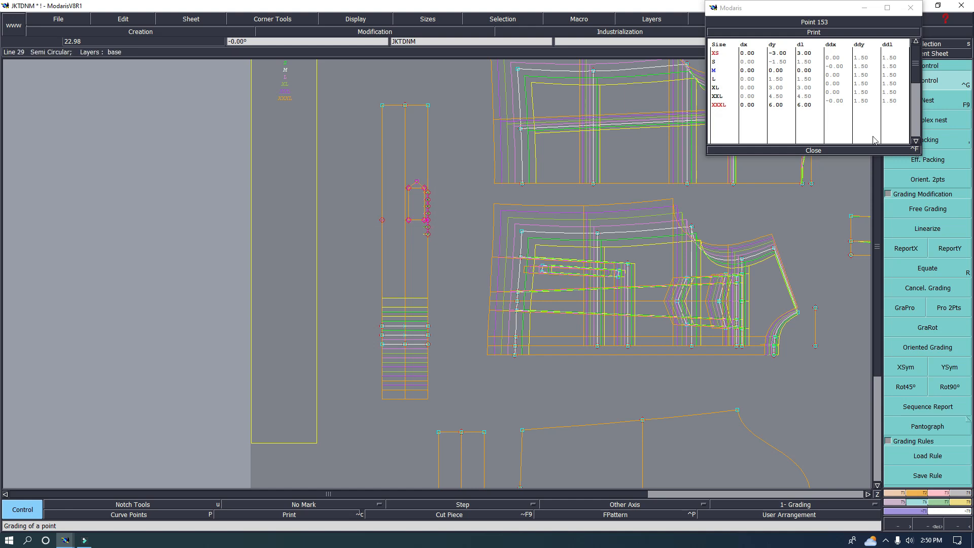
click(950, 248)
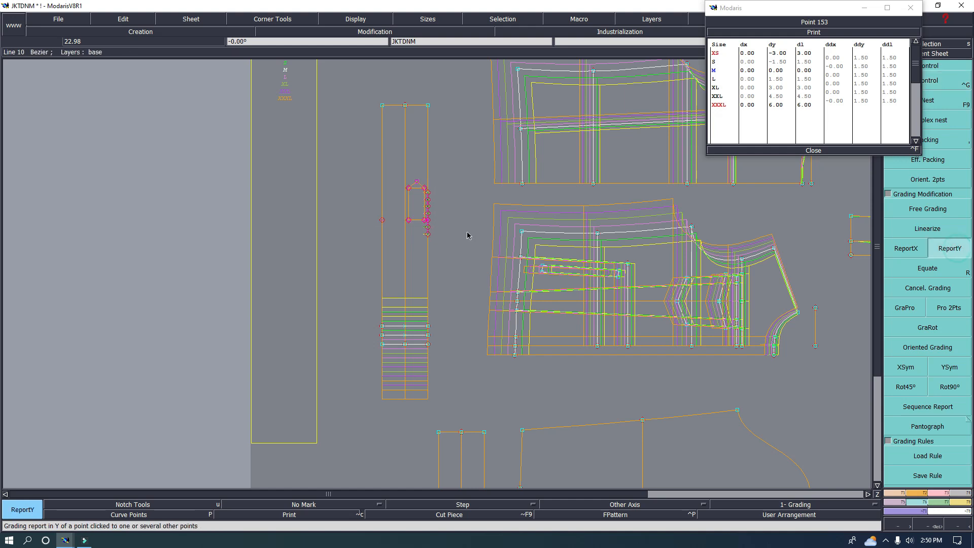
click(428, 220)
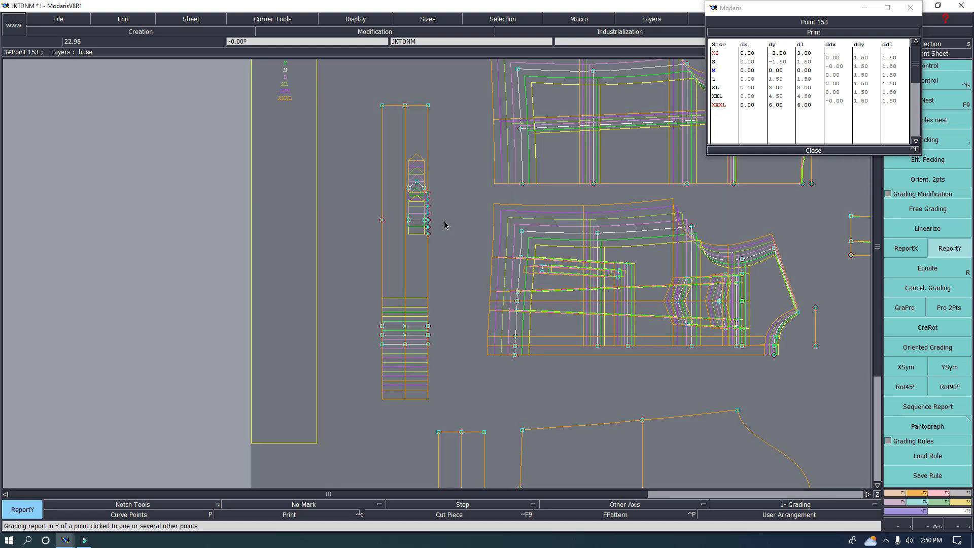
click(818, 150)
- Grade the sleeve's upper underarm corner, where the cap curve starts, with a ddy of 1.00 between all sizes
scroll(447, 340, up, 1)
scroll(447, 340, down, 4)
scroll(508, 361, up, 2)
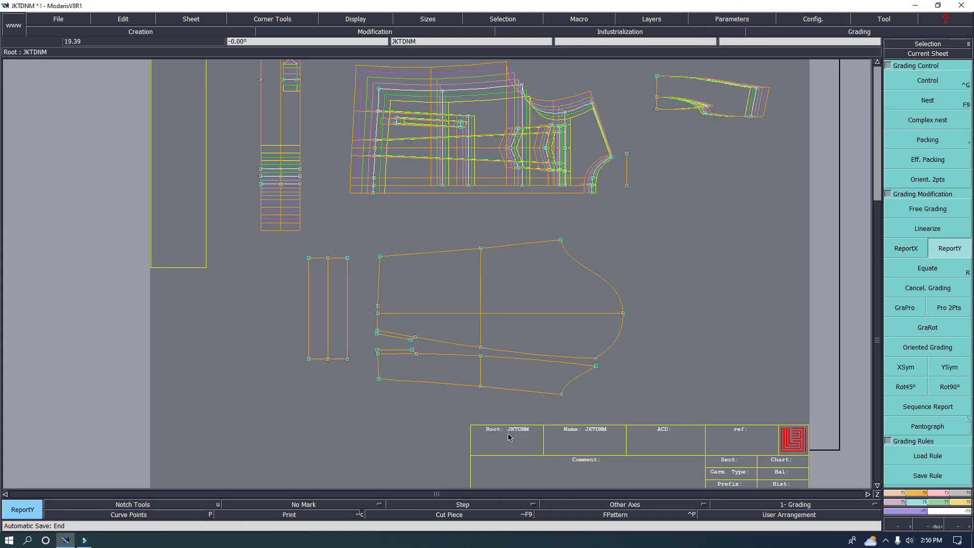
click(929, 84)
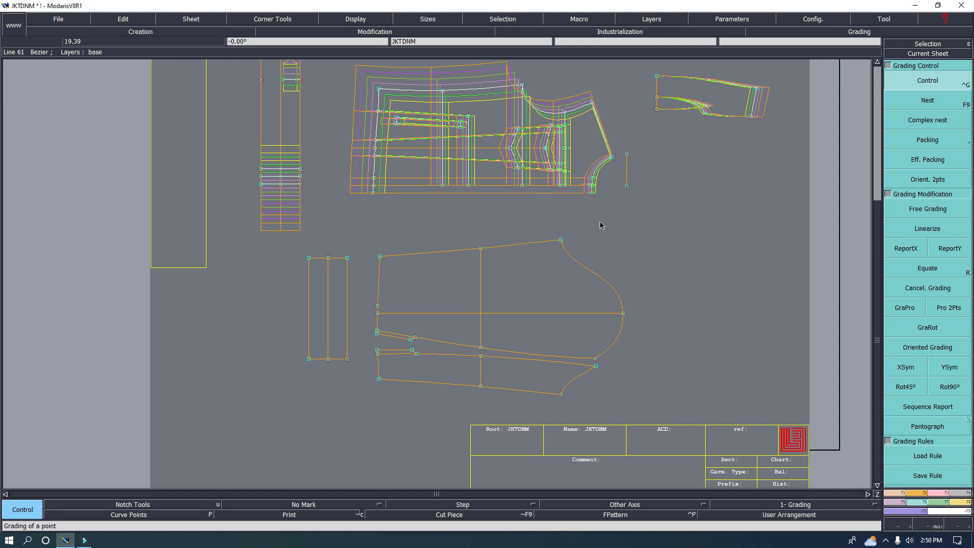
click(560, 241)
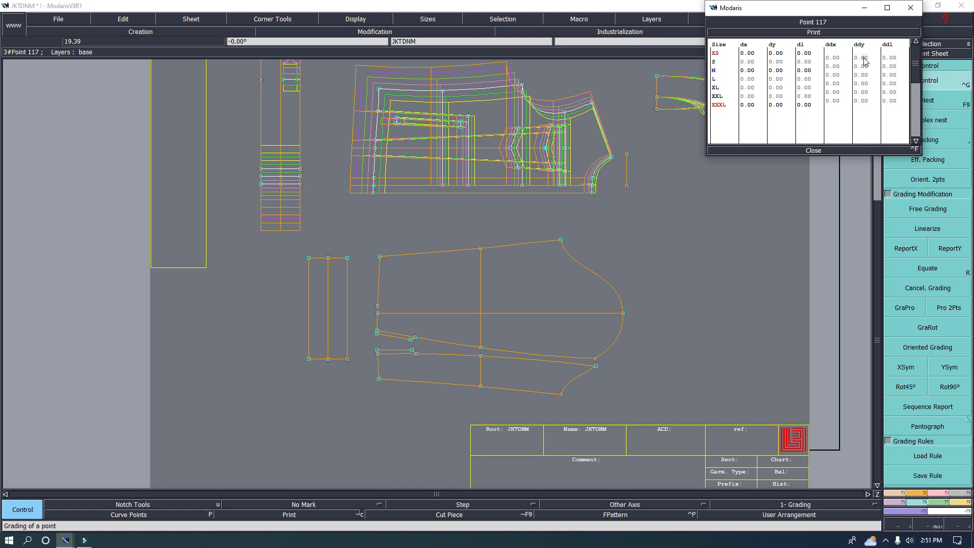
text(1)
key(Return)
click(862, 57)
click(863, 57)
drag(862, 69, 864, 101)
text(1)
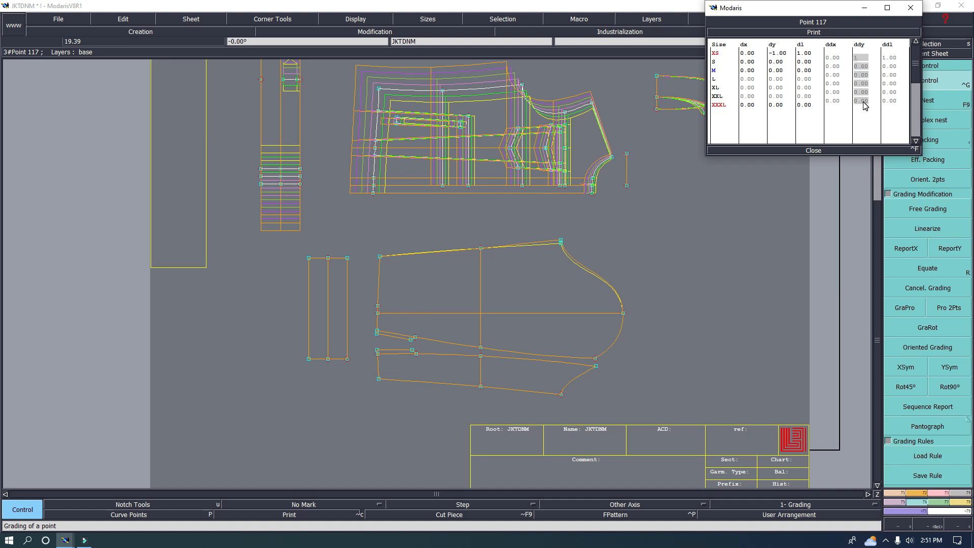
key(Return)
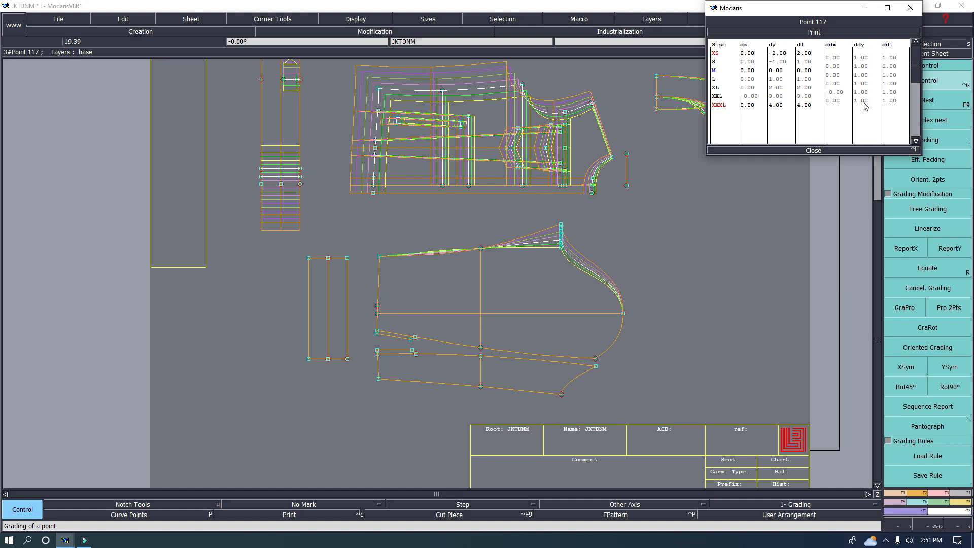
click(813, 151)
- Grade the point where the elbow line meets the sleeve's upper edge with a ddy of 0.75 between all sizes
click(482, 249)
drag(864, 63, 865, 104)
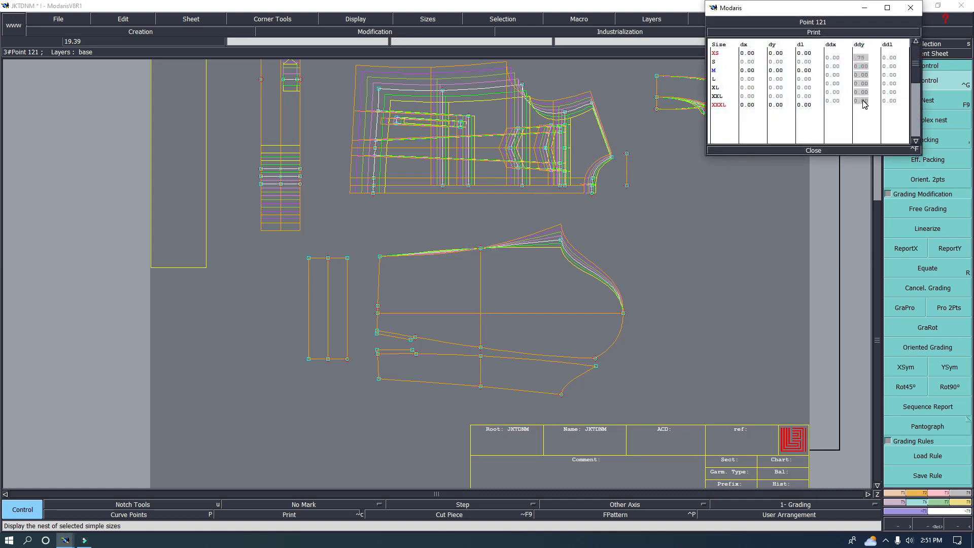
text(.75)
key(Return)
- Grade the upper corner of the sleeve hem with a ddy of 0.50 between all sizes
drag(364, 244, 403, 266)
click(380, 257)
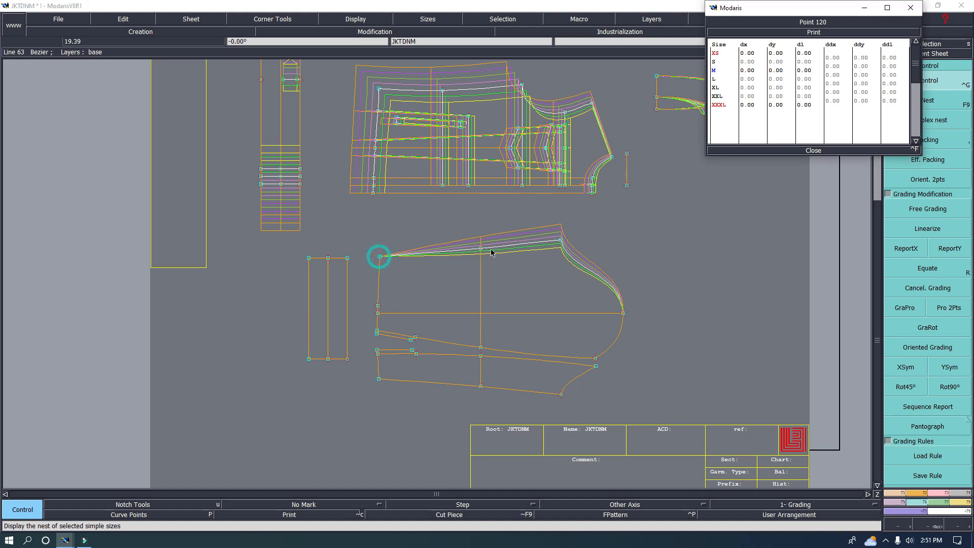
drag(861, 58, 867, 101)
text(.5)
key(Return)
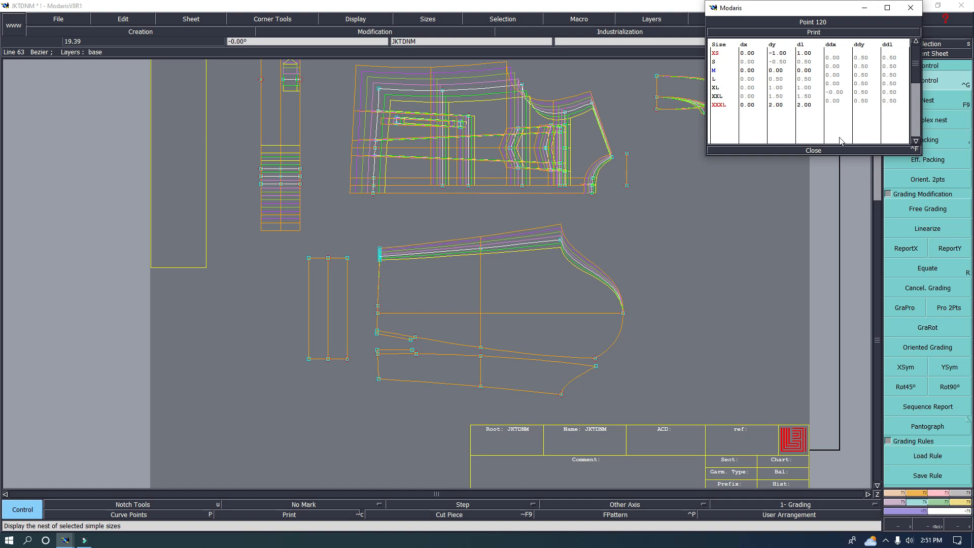
click(814, 150)
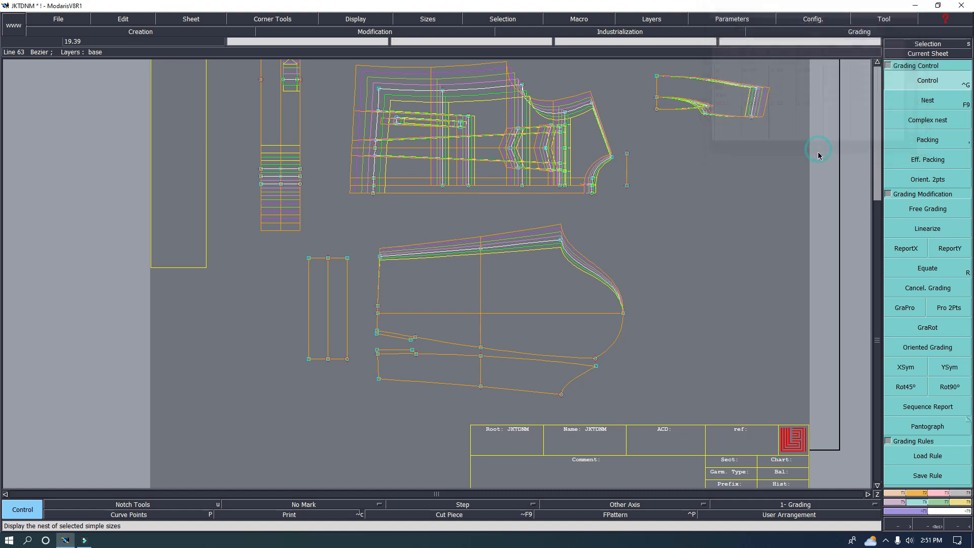
- Copy the Y grading of the sleeve's upper underarm, elbow and hem points to the matching lower edge points with ReportY
drag(551, 387, 582, 406)
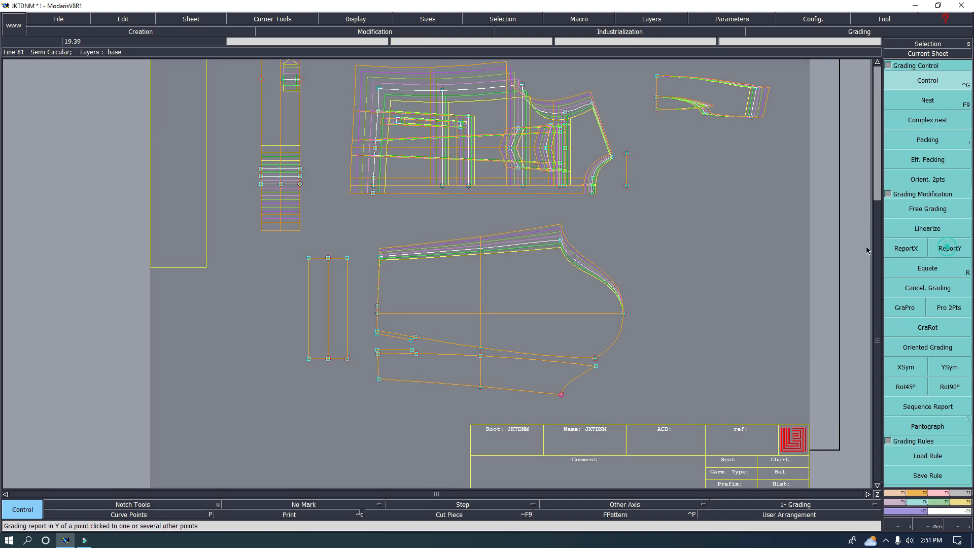
click(940, 251)
click(562, 394)
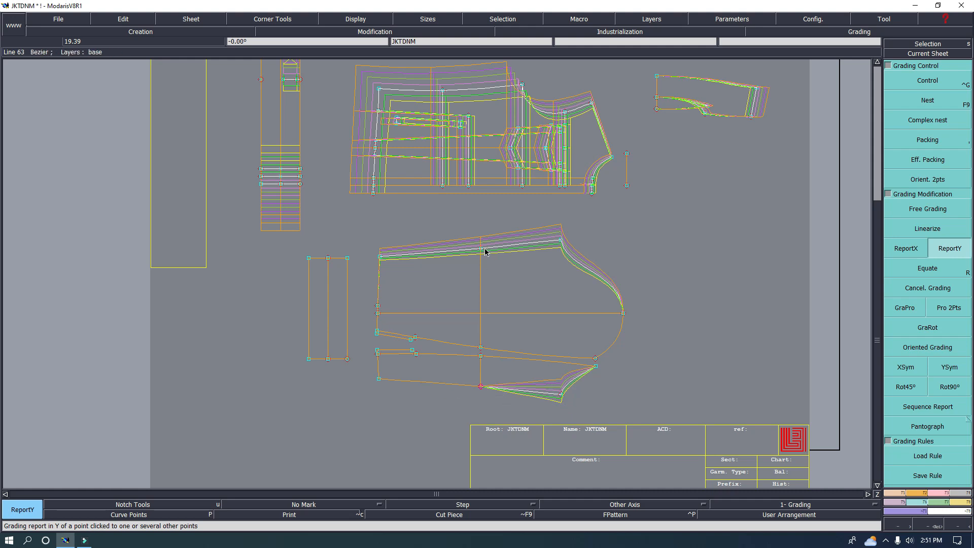
click(482, 390)
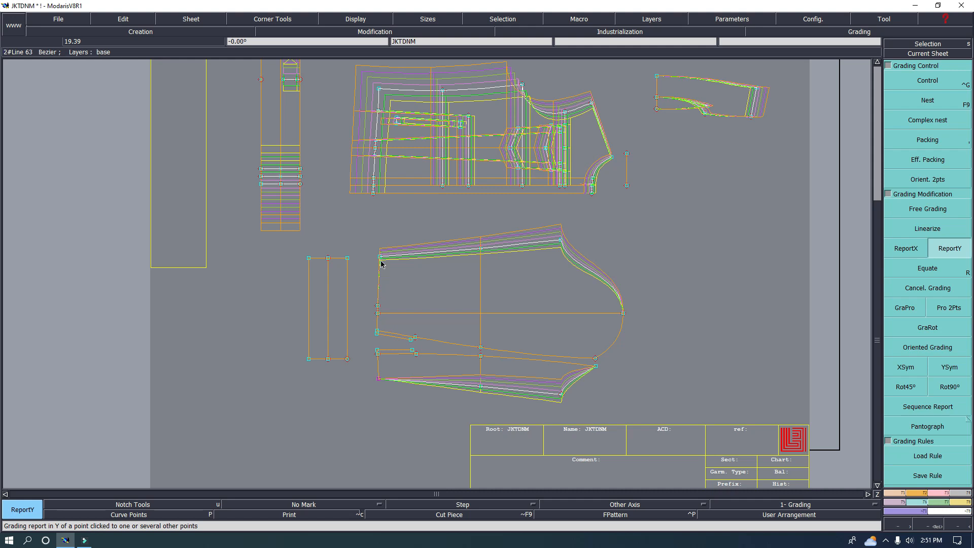
click(386, 386)
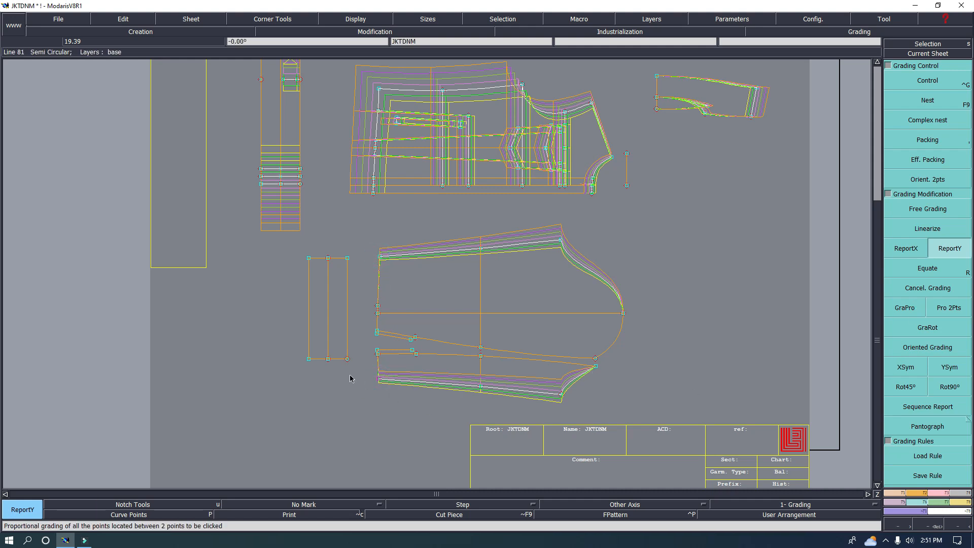
- Symmetrize the grading of the sleeve's three lower edge points about the X axis with XSym
click(548, 400)
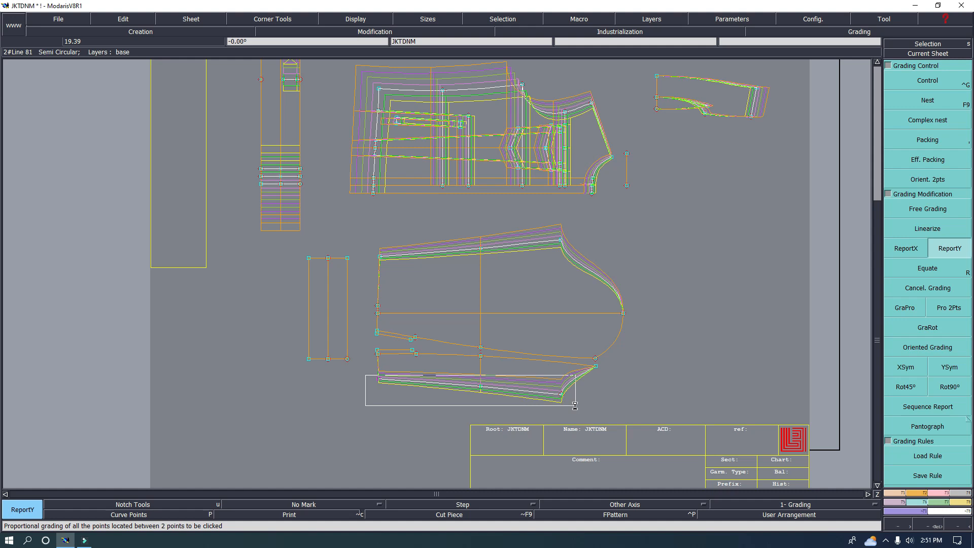
click(908, 374)
click(561, 394)
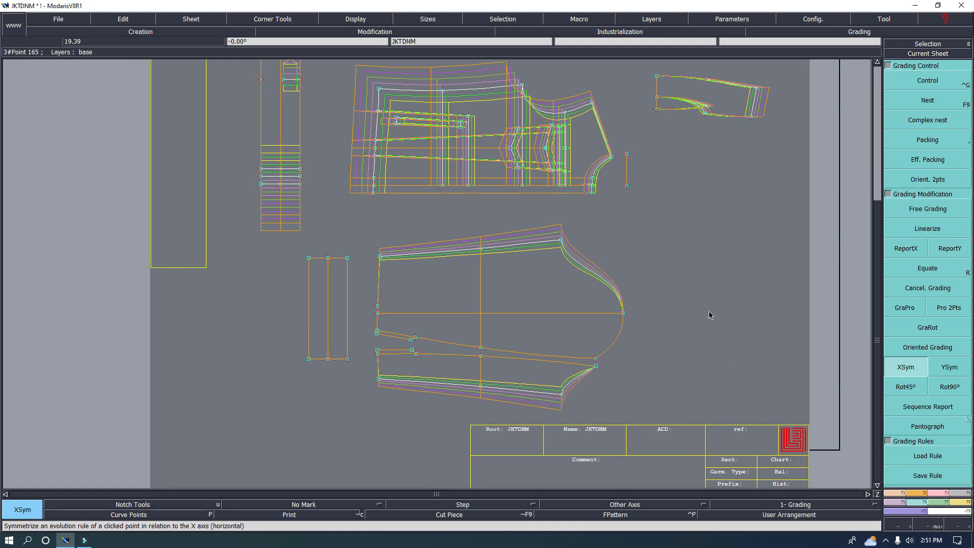
- Grade the upper corner of the sleeve hem with a ddx of -1 between all sizes
key(ctrl+g)
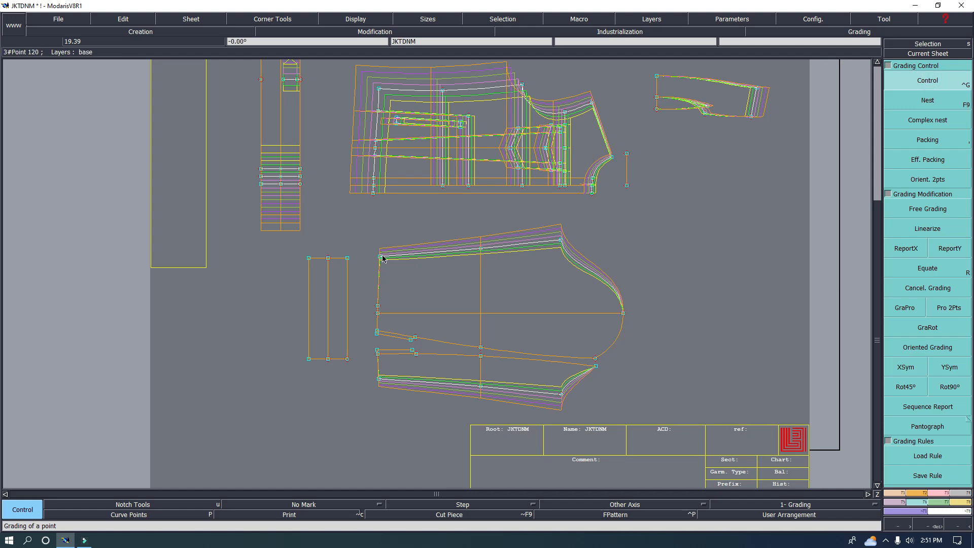
click(379, 255)
drag(835, 60, 837, 100)
text(-)
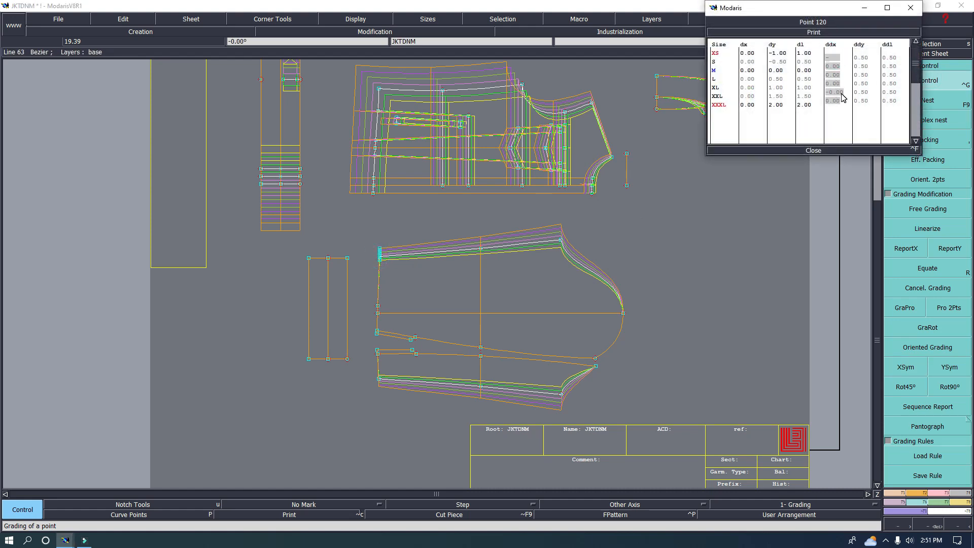
text(1)
key(Return)
- Copy the X grading of the upper hem corner to the remaining sleeve hem and placket points of both sleeve panels with ReportX
drag(349, 221, 439, 428)
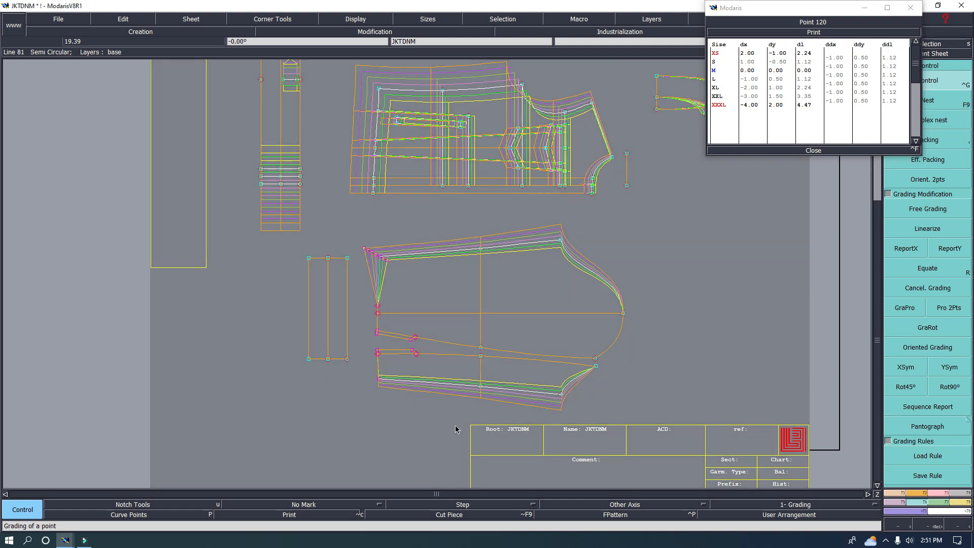
click(906, 249)
click(376, 254)
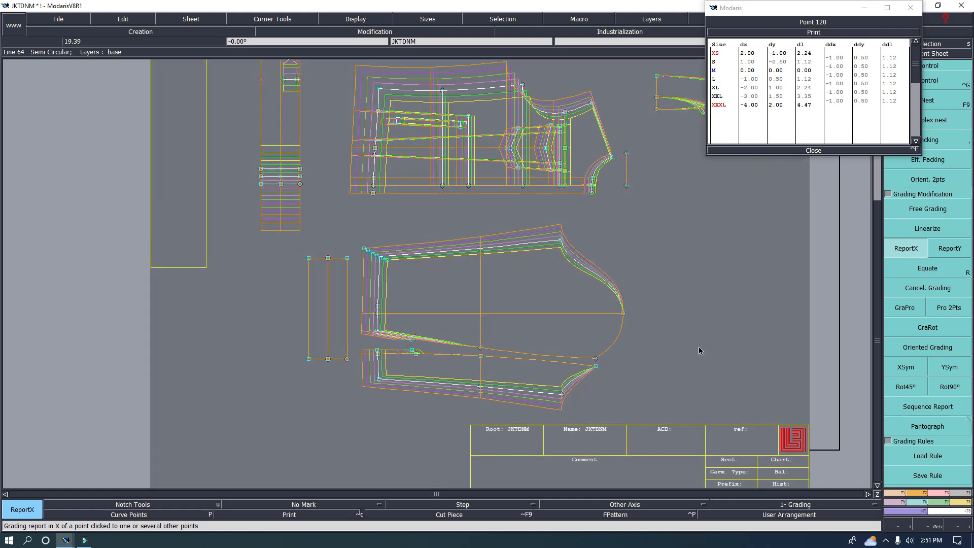
- Copy the Y grading of the sleeve's upper and lower hem corners to the cuff's upper and lower edge points with ReportY
drag(286, 244, 351, 275)
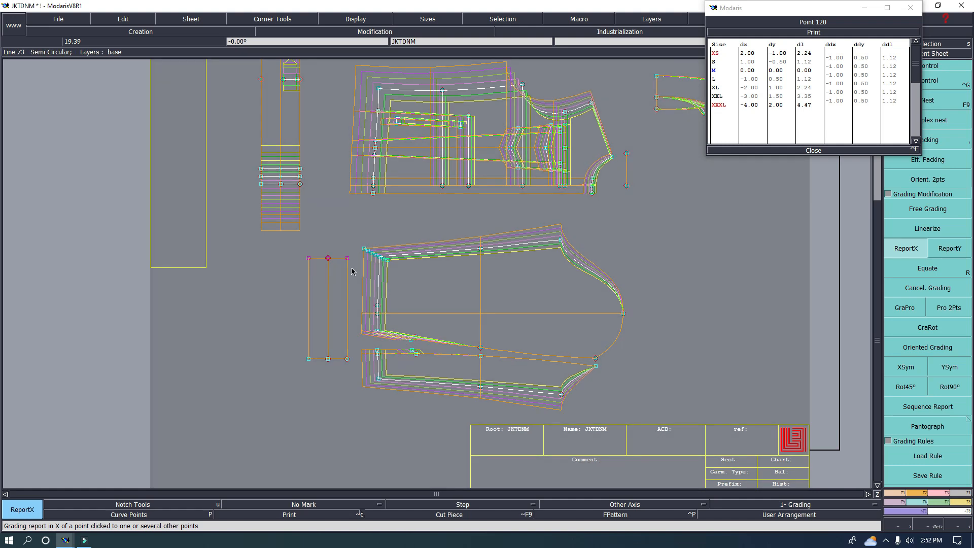
click(950, 248)
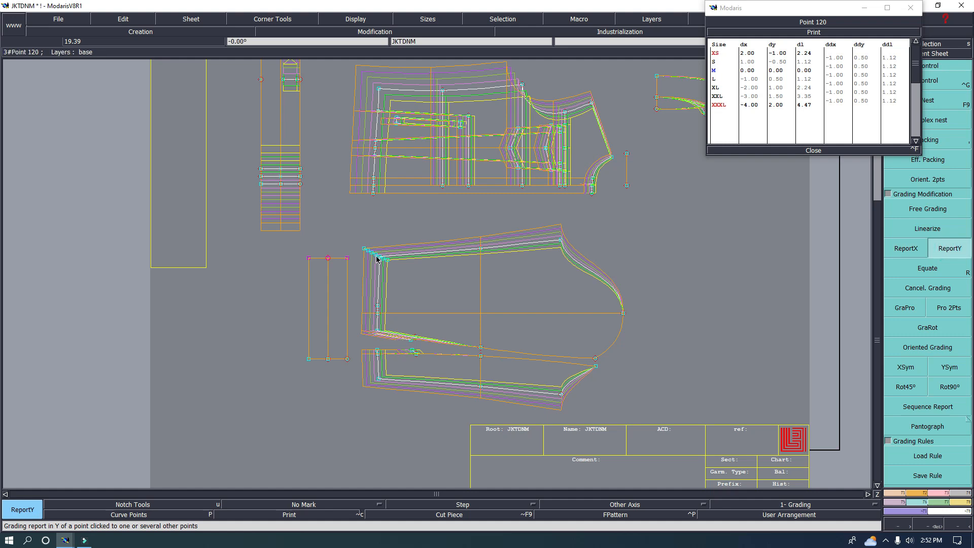
click(380, 259)
drag(279, 342, 362, 386)
click(379, 378)
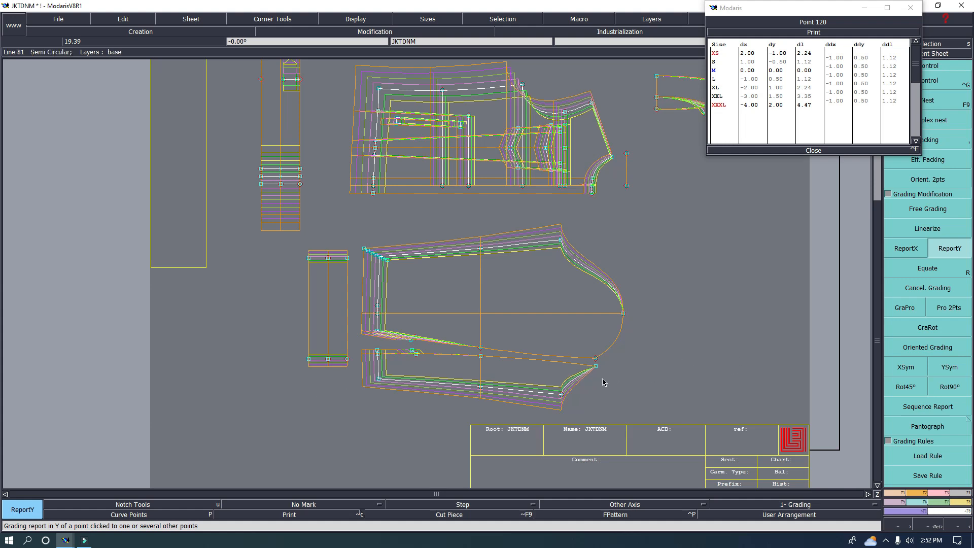
- Grade the armhole end of the lower sleeve panel's inner seam with a ddy of 0.5 between all sizes
drag(843, 9, 816, 10)
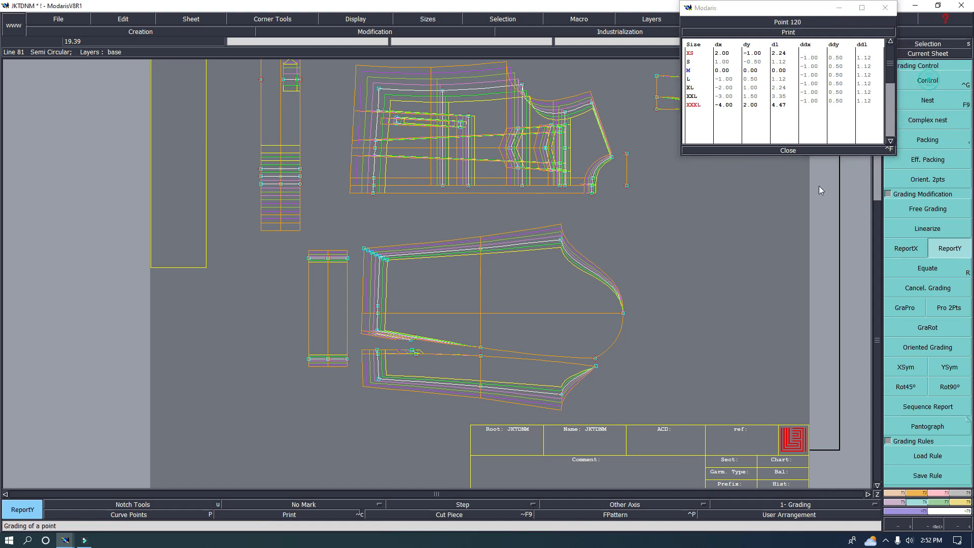
key(ctrl+g)
click(595, 366)
drag(840, 62, 849, 100)
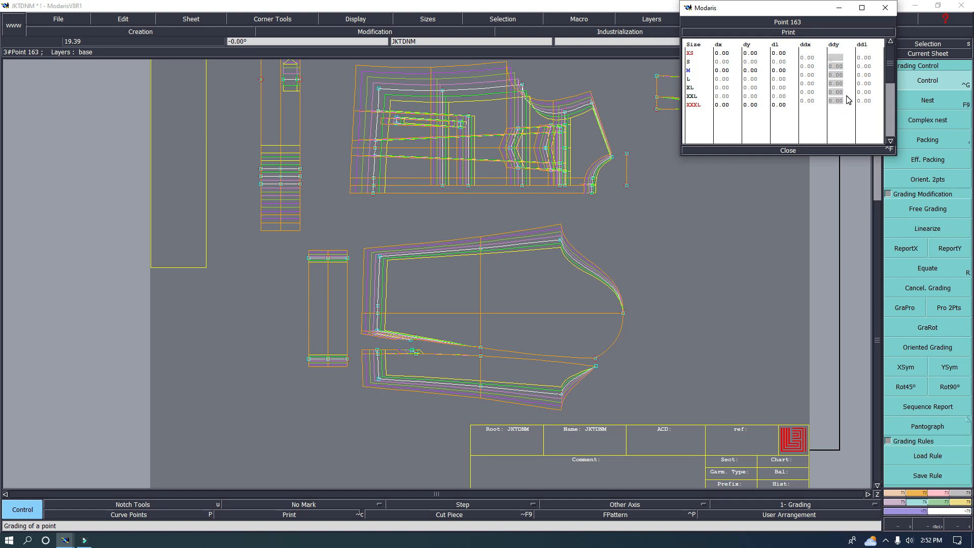
text(.5)
key(Return)
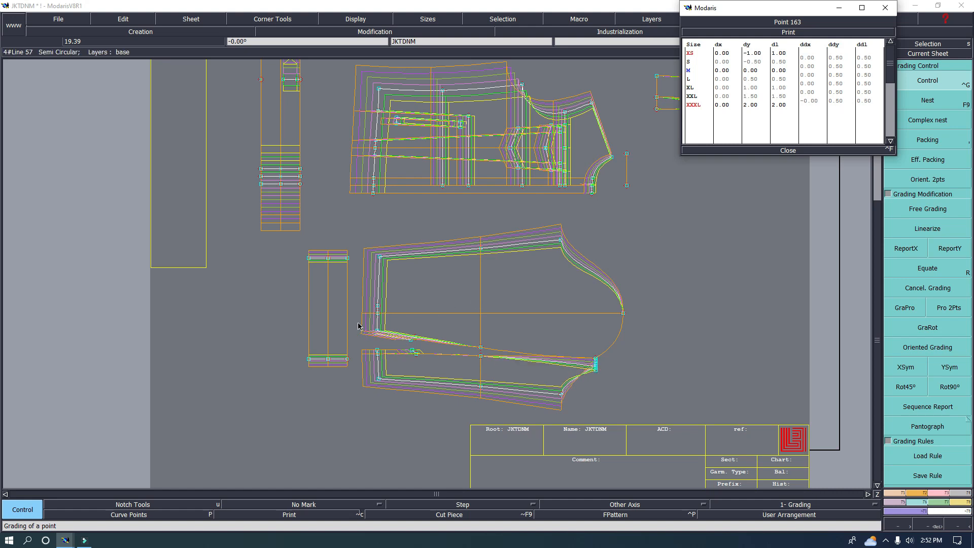
- Copy that point's Y grading to the remaining seam and placket points between the two sleeve panels with ReportY
drag(358, 324, 604, 374)
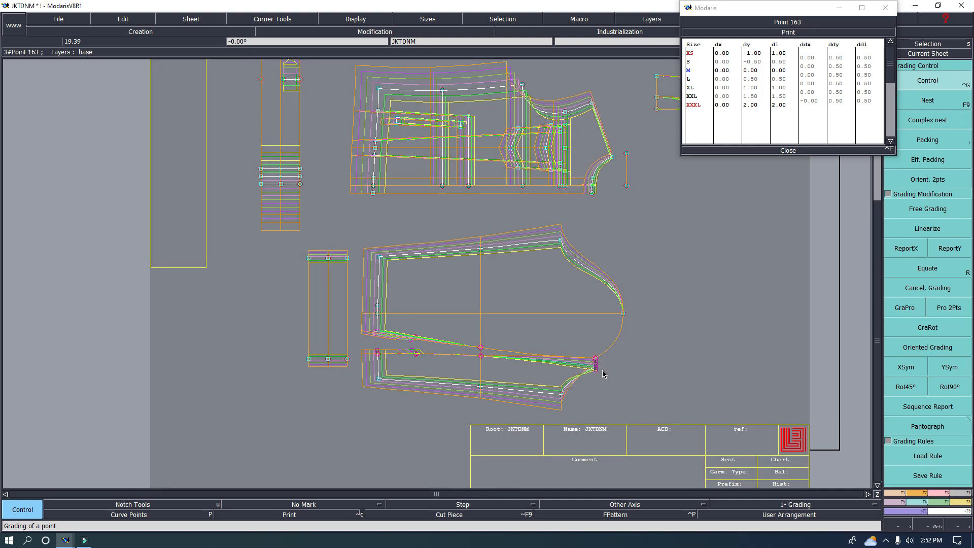
click(941, 249)
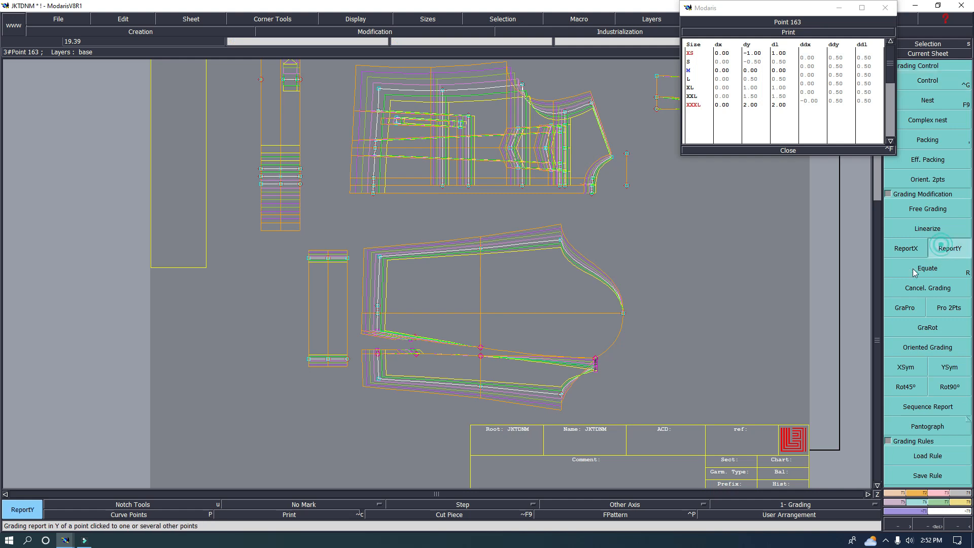
click(597, 369)
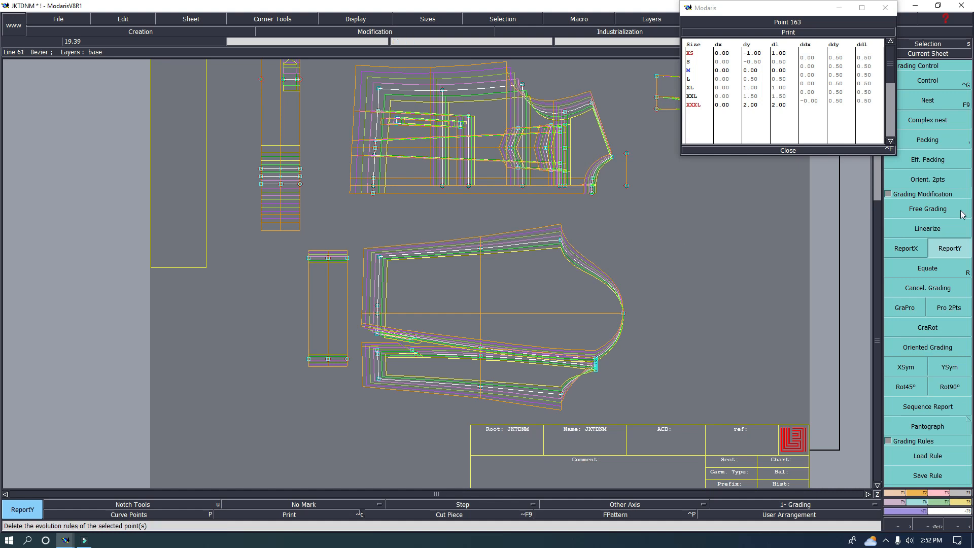
- Grade the sleeve's upper underarm point with a ddx of -0.5 between all sizes and close the grading table
click(937, 85)
click(562, 243)
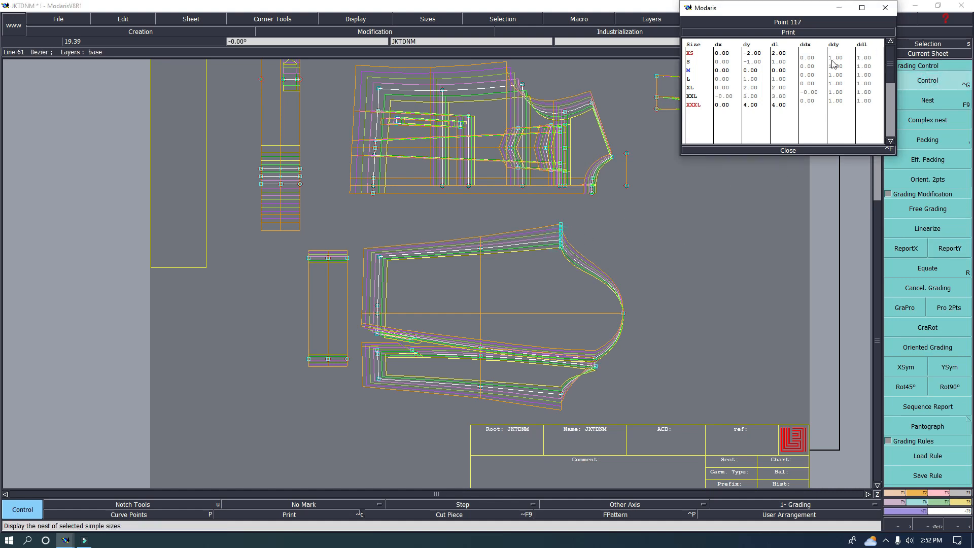
drag(811, 58, 815, 104)
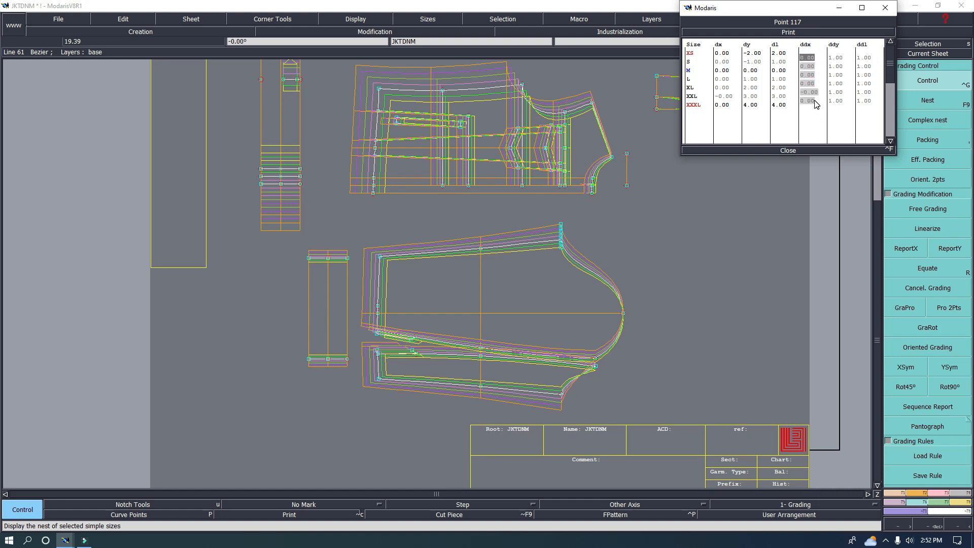
text(-0.5)
key(Return)
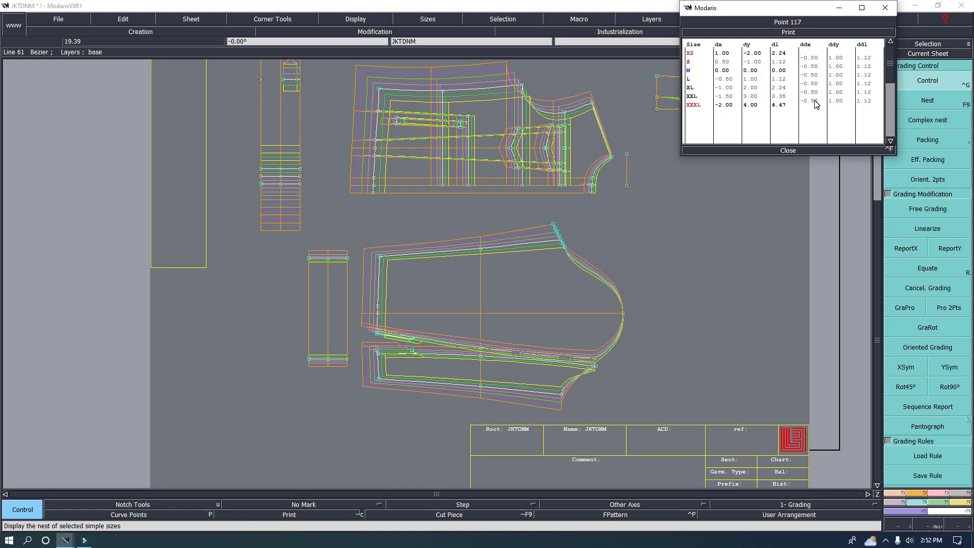
click(789, 151)
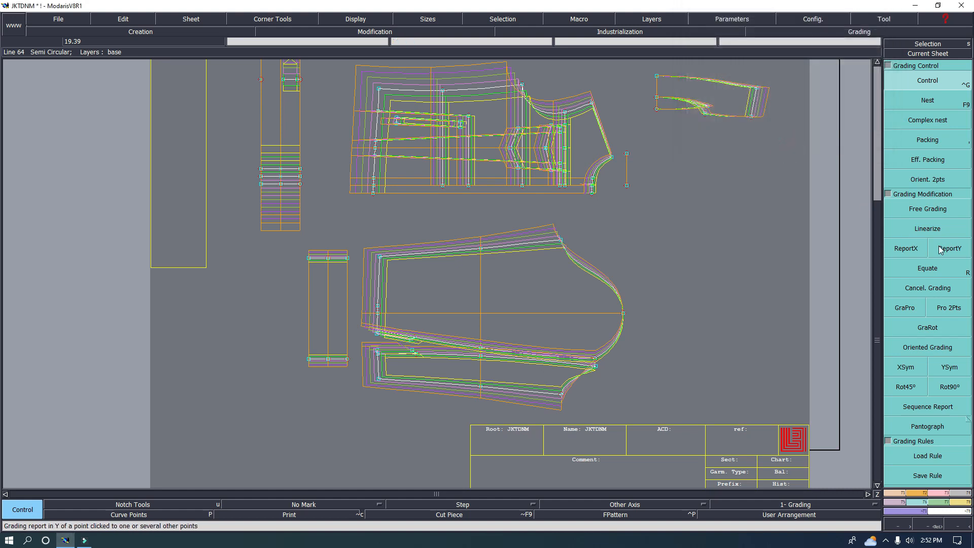
- Copy the X grading of the sleeve's upper underarm point to the lower underarm point with ReportX
click(906, 248)
click(561, 238)
click(561, 394)
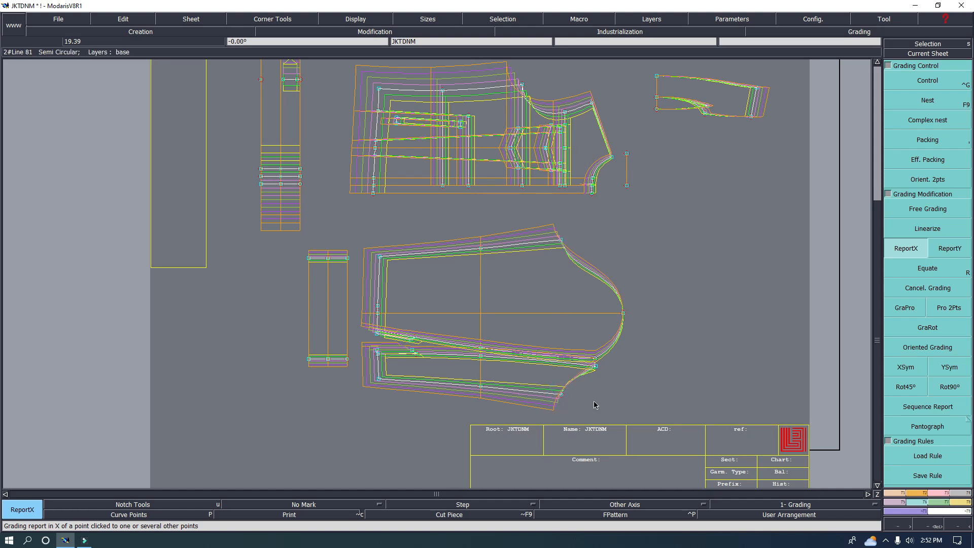
click(886, 286)
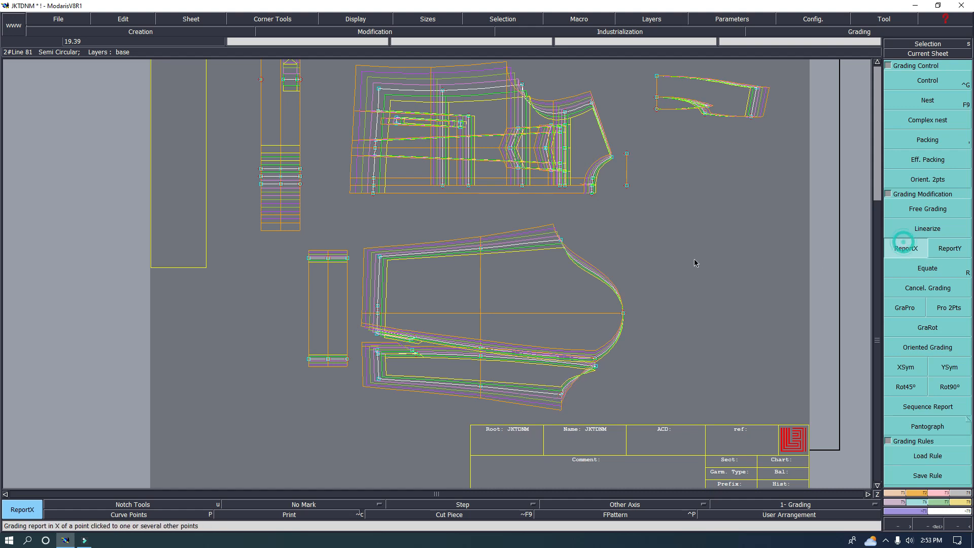
click(547, 391)
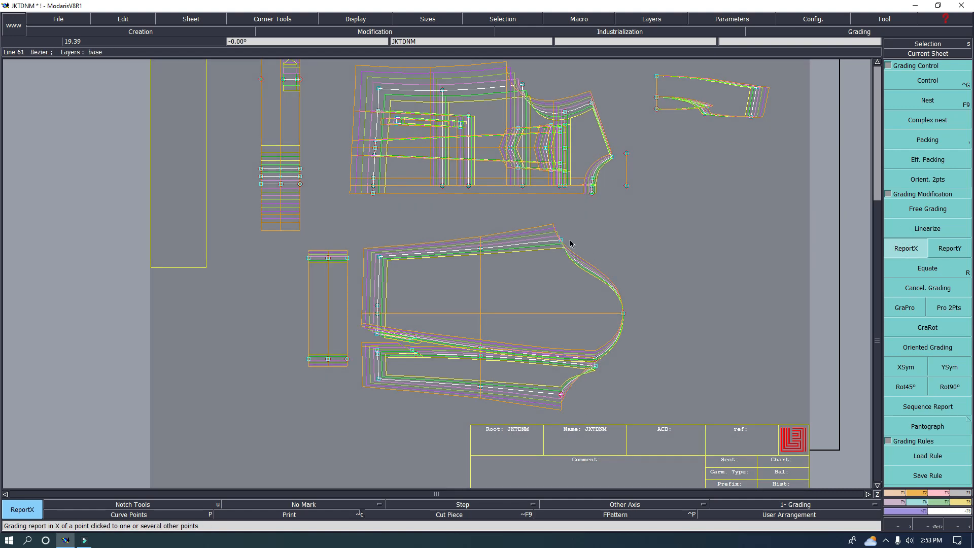
click(562, 394)
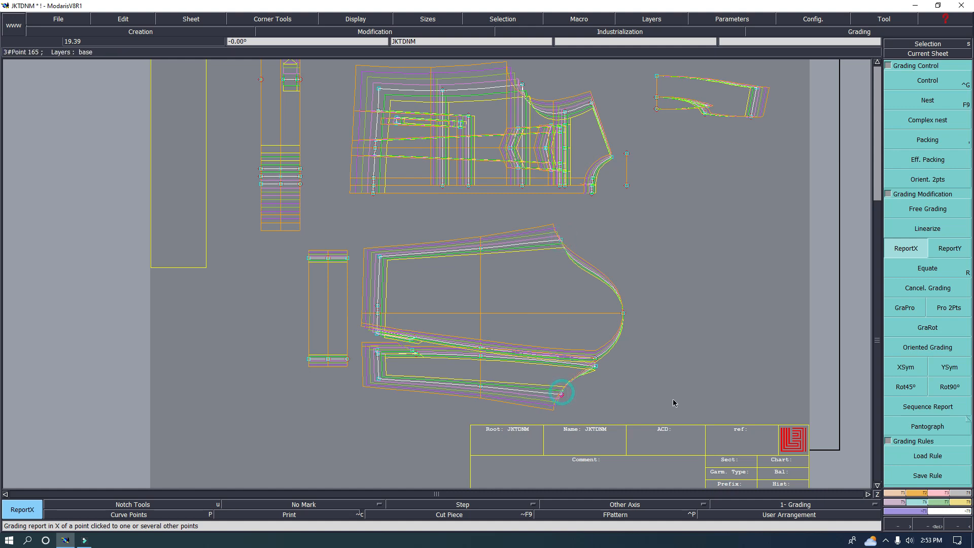
- Grade the elbow point on the sleeve's upper edge with a ddx of -0.5 between all sizes
click(928, 80)
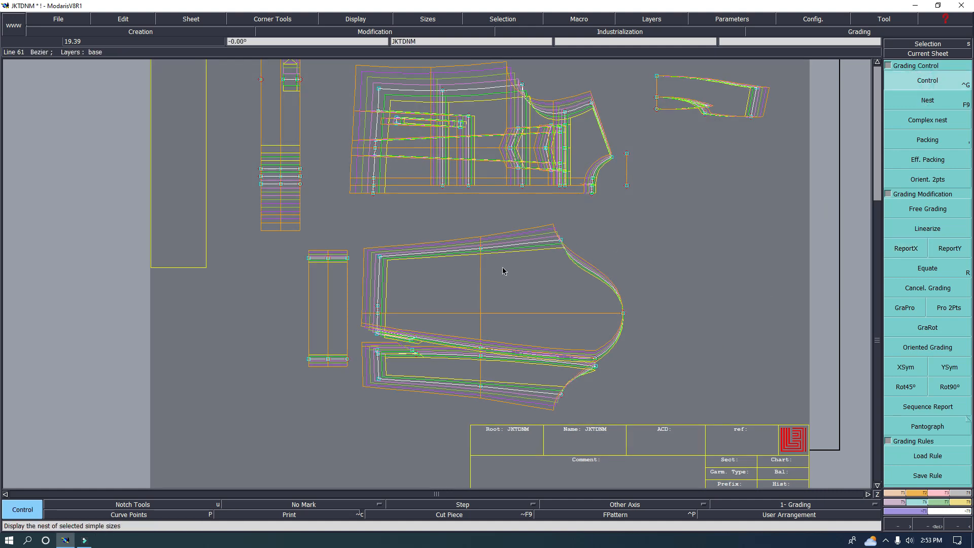
click(490, 250)
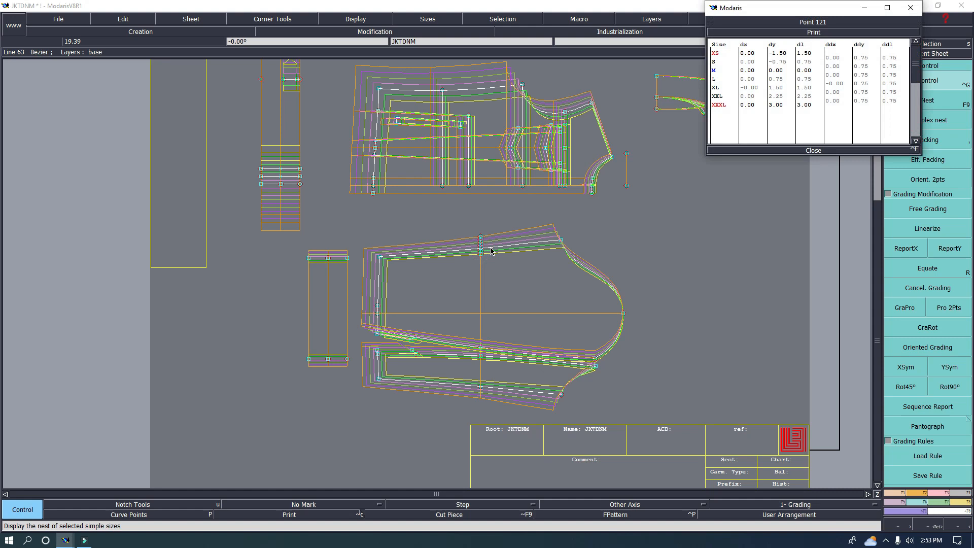
drag(836, 59, 839, 100)
text(-0.5)
key(Return)
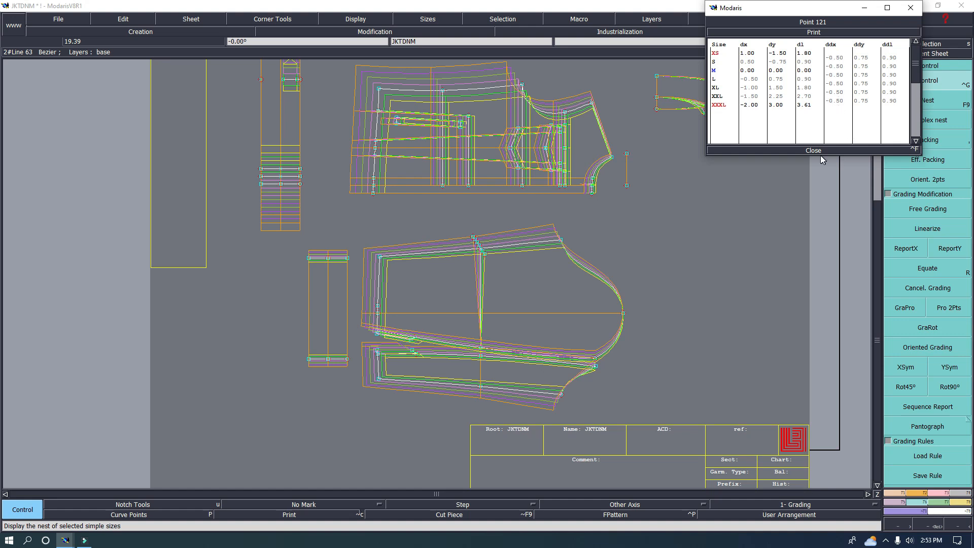
- Copy the X grading of the upper elbow point to the other elbow line points of both sleeve panels with ReportX
drag(439, 291, 498, 412)
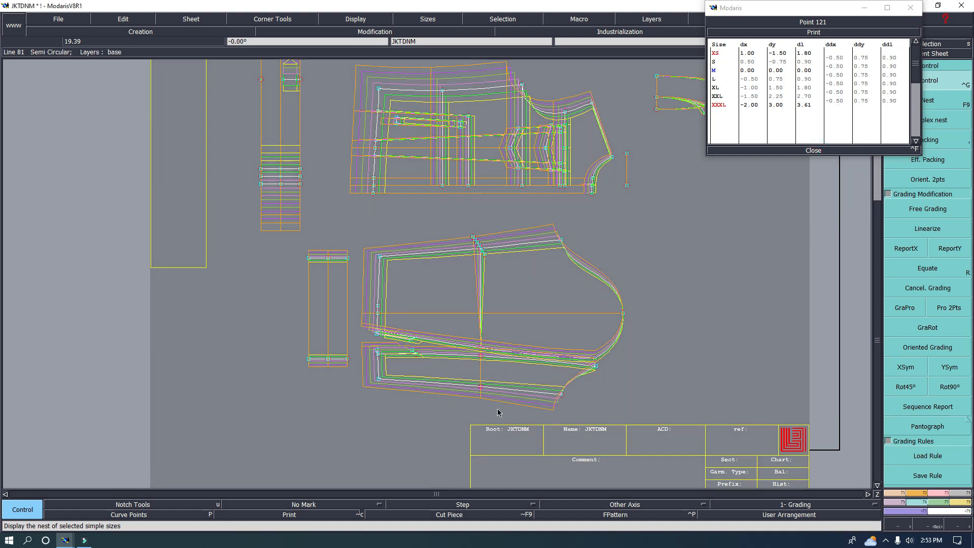
click(907, 252)
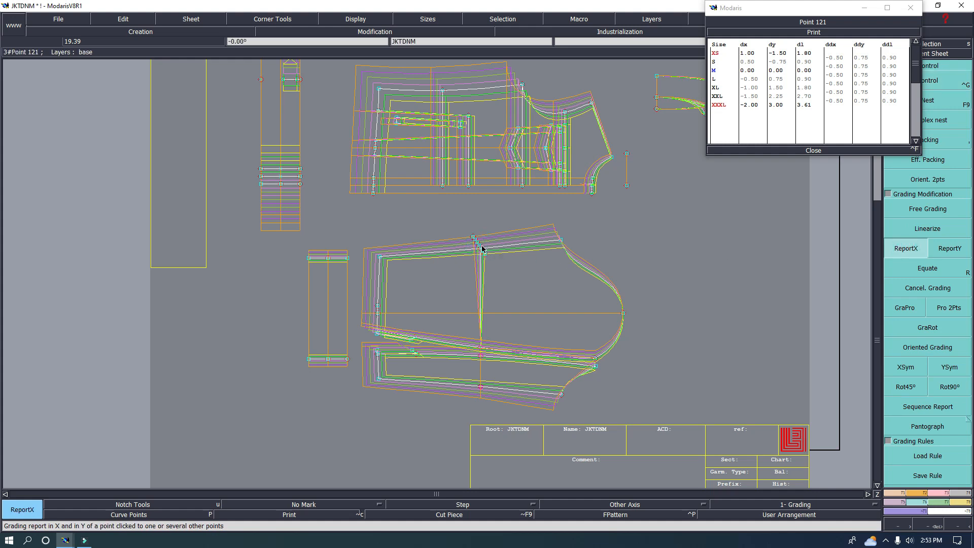
drag(446, 223, 495, 405)
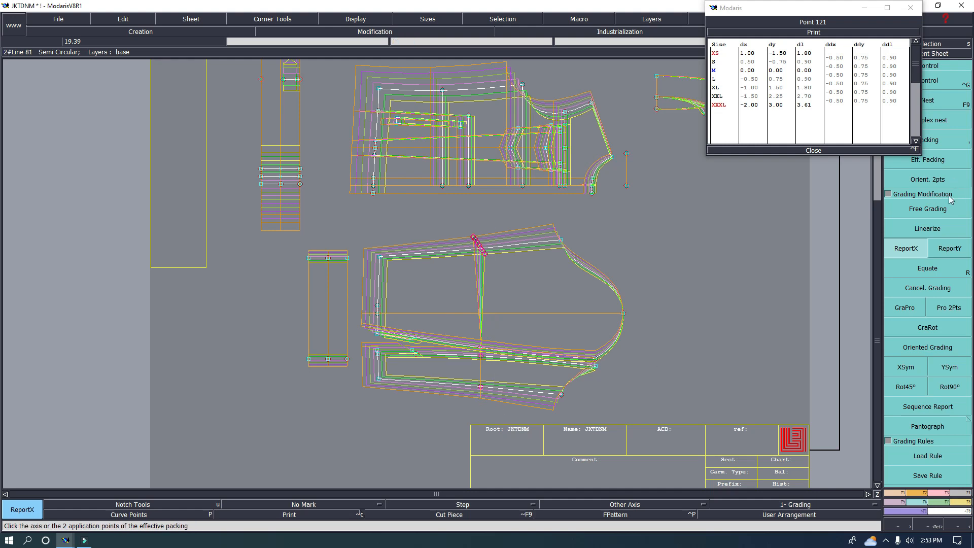
click(910, 251)
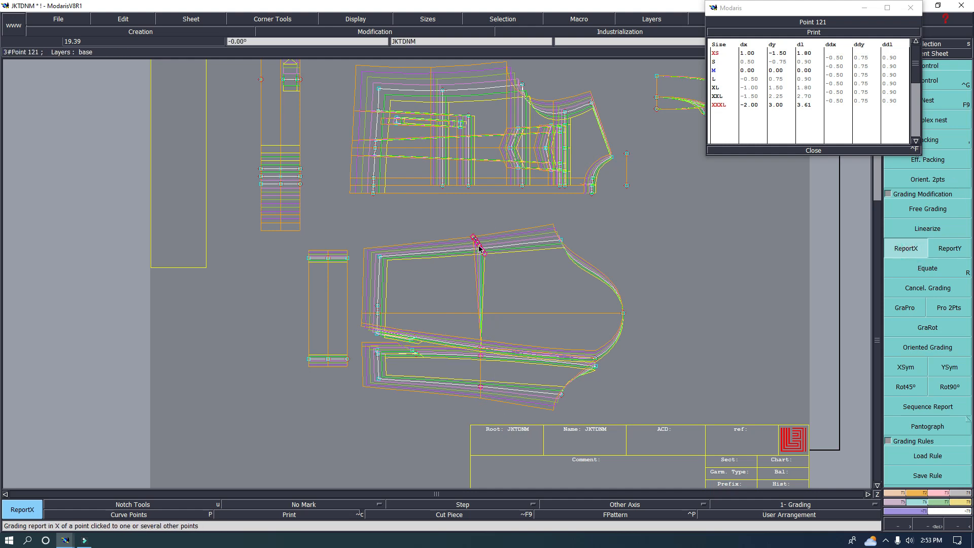
click(481, 251)
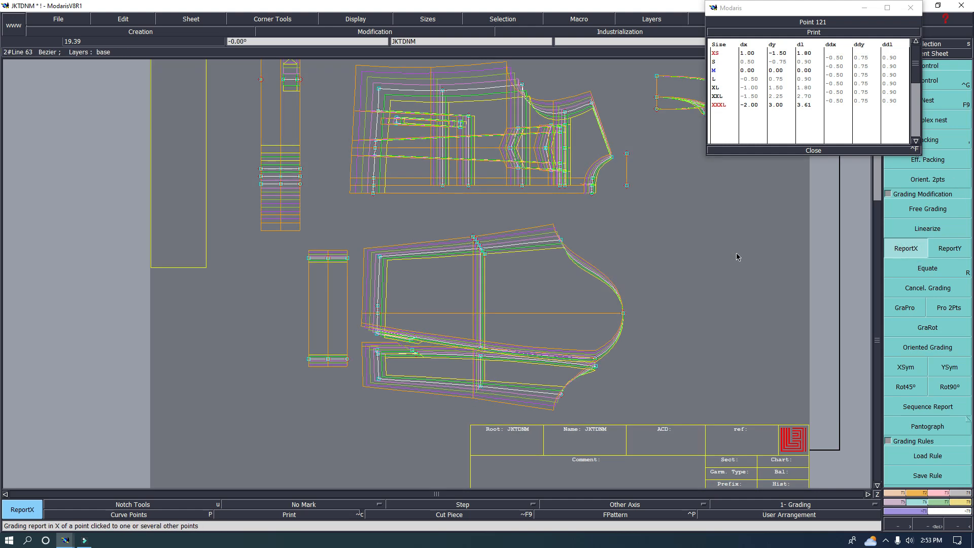
- Close the grading table and examine the graded nests of the sleeve, cuff and other jacket pieces
scroll(408, 356, up, 7)
scroll(479, 376, down, 8)
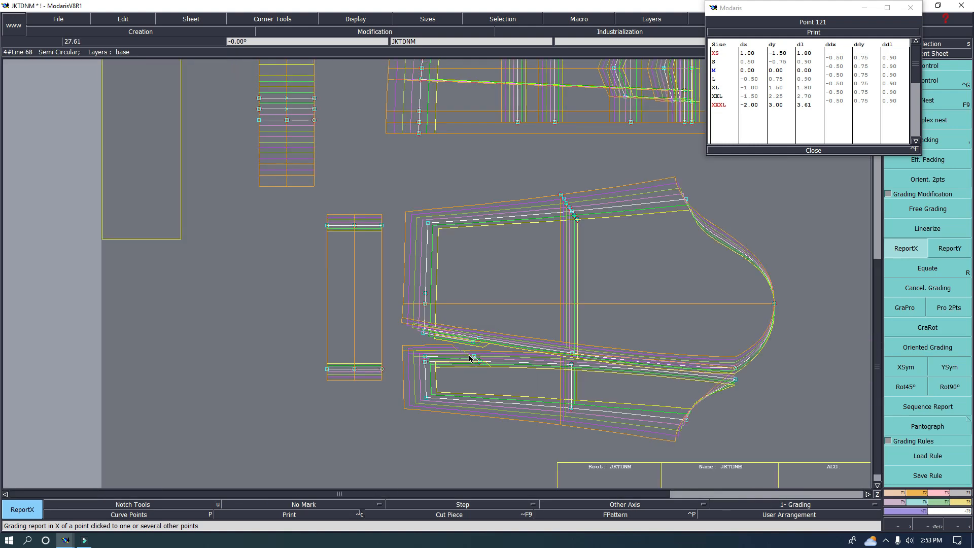
scroll(659, 258, down, 3)
scroll(653, 264, up, 1)
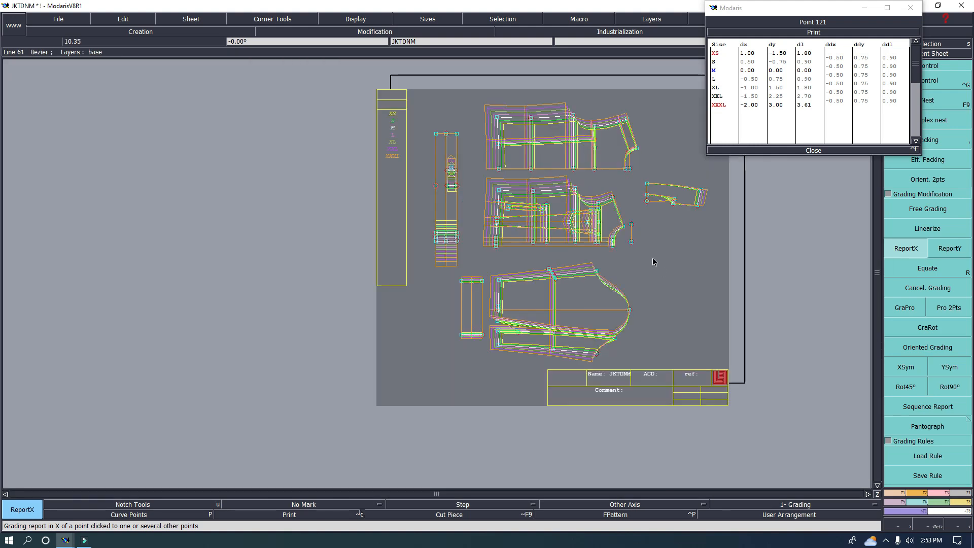
click(812, 150)
scroll(622, 269, up, 3)
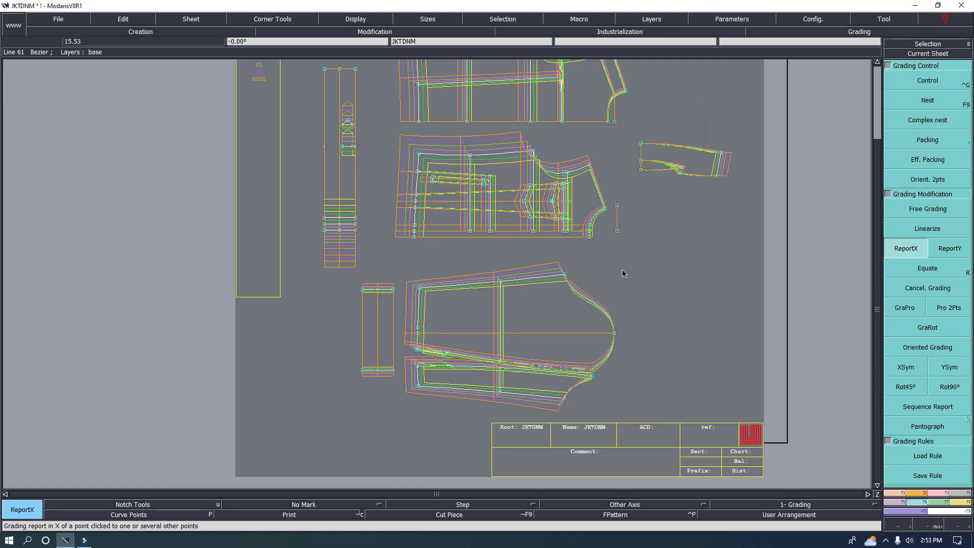
scroll(608, 268, down, 4)
scroll(608, 267, up, 2)
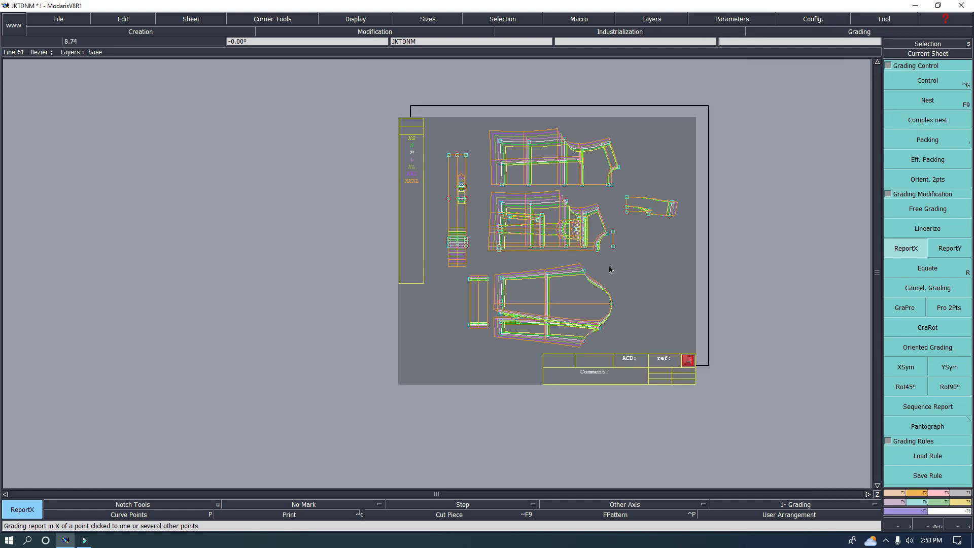
scroll(622, 283, up, 1)
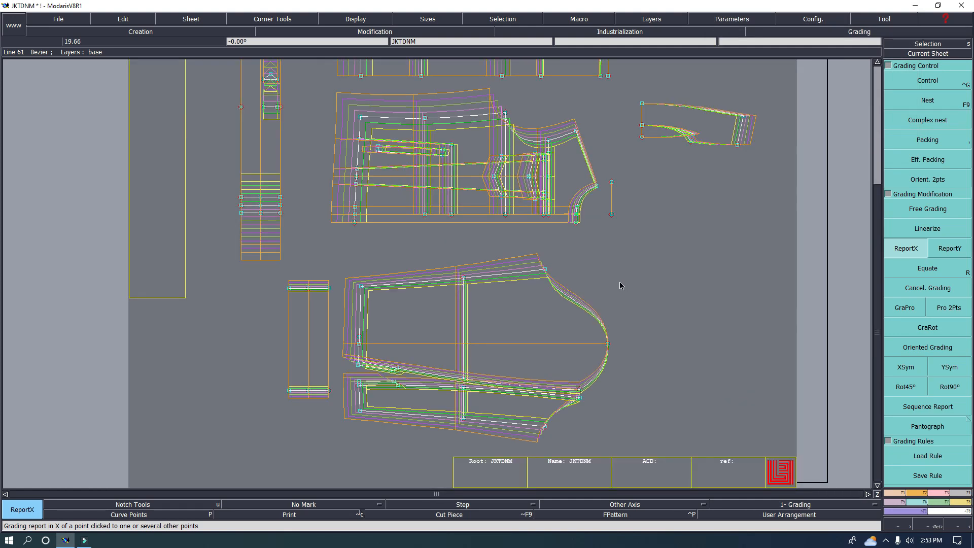
scroll(620, 282, down, 4)
scroll(624, 281, up, 4)
scroll(644, 269, down, 4)
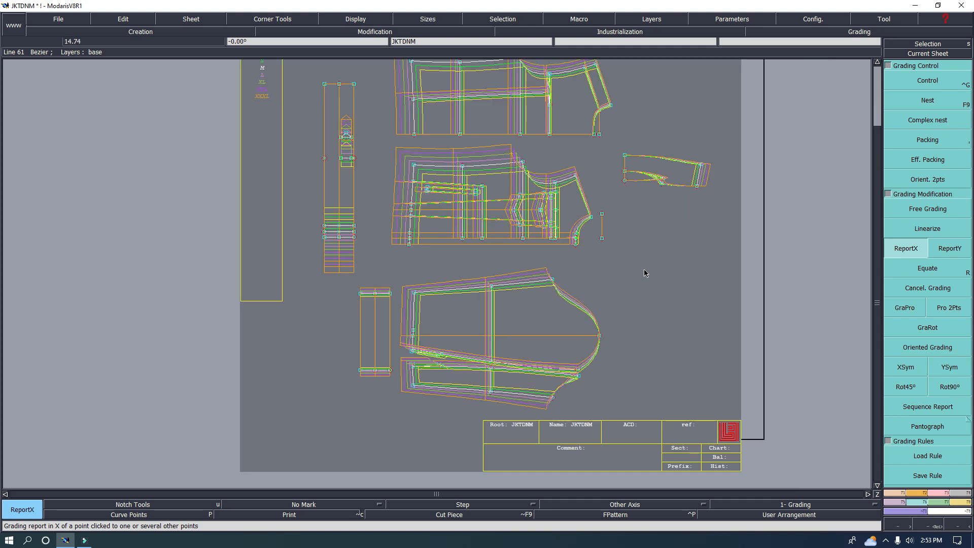
scroll(644, 272, up, 3)
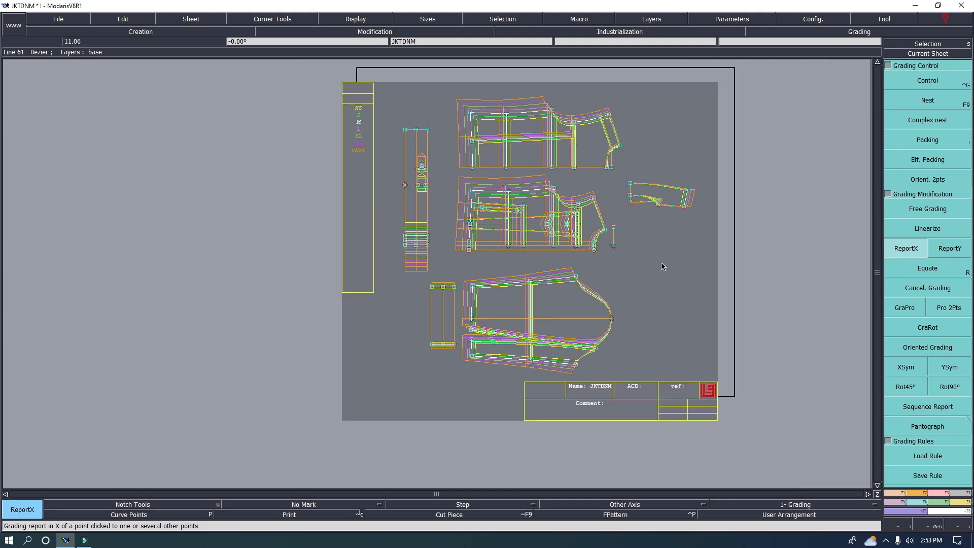